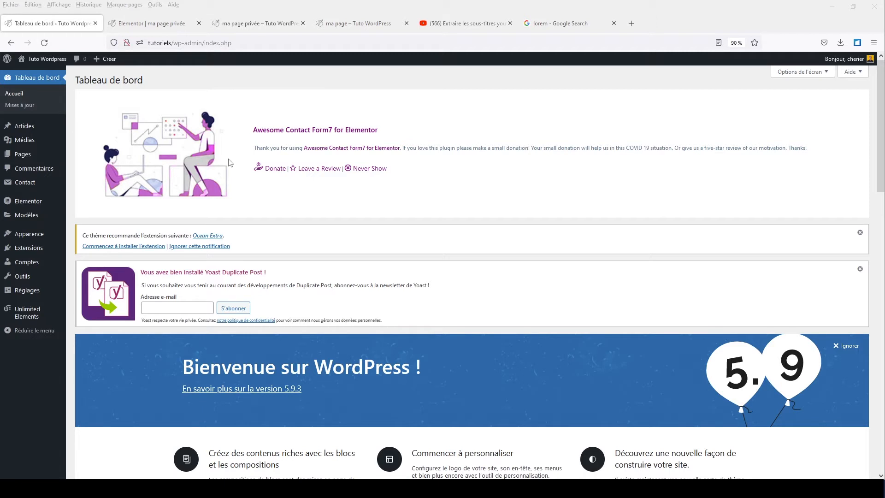
Search the plugin directory for 'zeus', then install and activate Zeus For Elementor.
{"action": "left_click", "coordinate": [28, 251]}
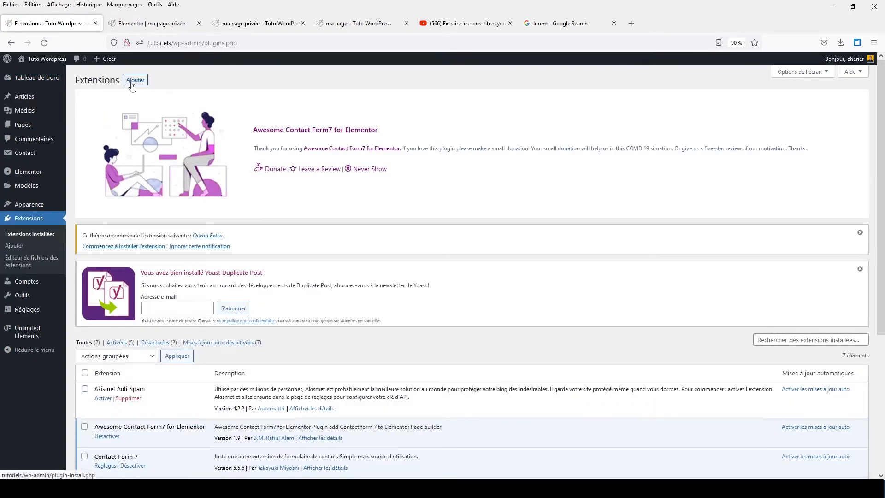
{"action": "left_click", "coordinate": [134, 81]}
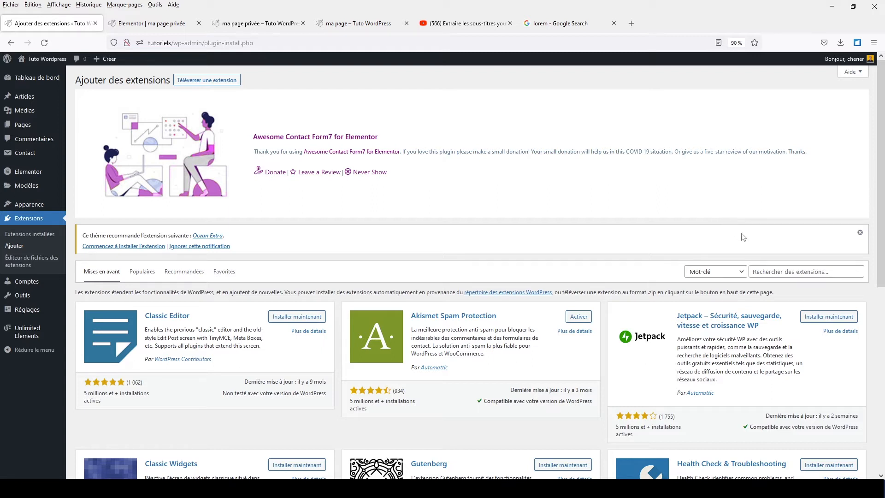
{"action": "left_click", "coordinate": [762, 271]}
{"action": "type", "text": "zeus"}
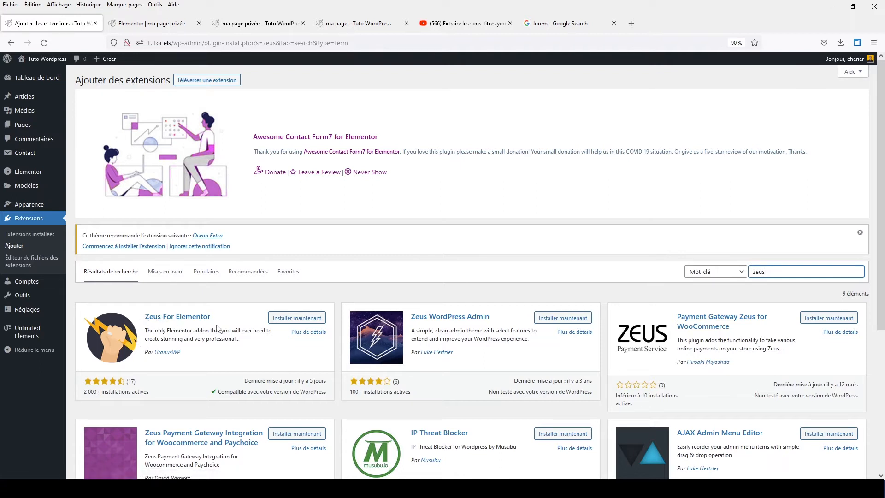
{"action": "left_click", "coordinate": [294, 319]}
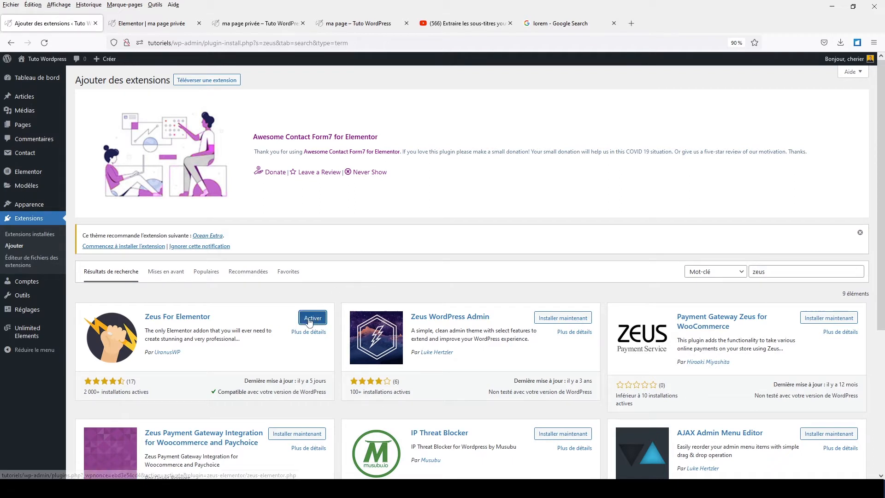
{"action": "left_click", "coordinate": [309, 323]}
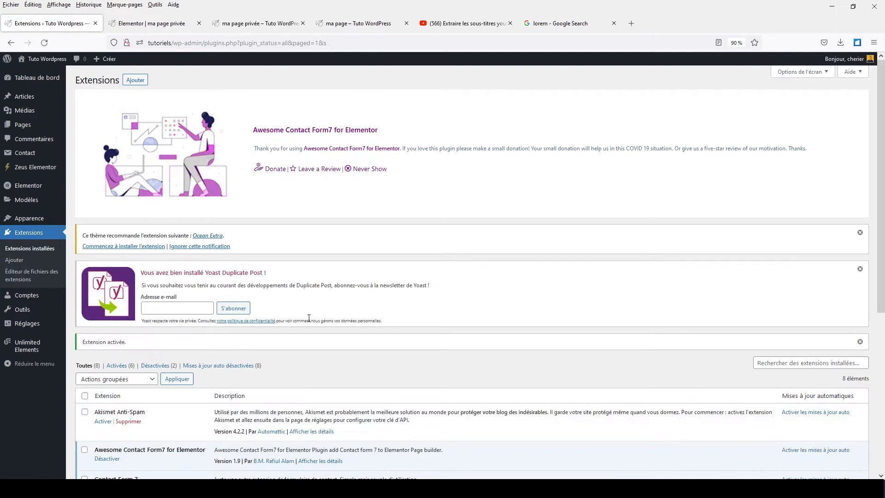
Open the Zeus Elementor settings page from the admin sidebar.
{"action": "scroll", "coordinate": [309, 318], "scroll_direction": "down", "scroll_amount": 5}
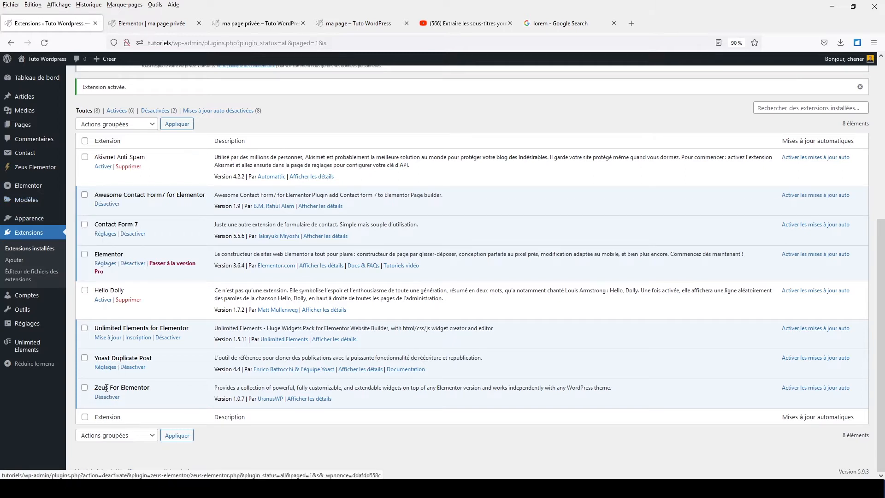
{"action": "left_click", "coordinate": [34, 170]}
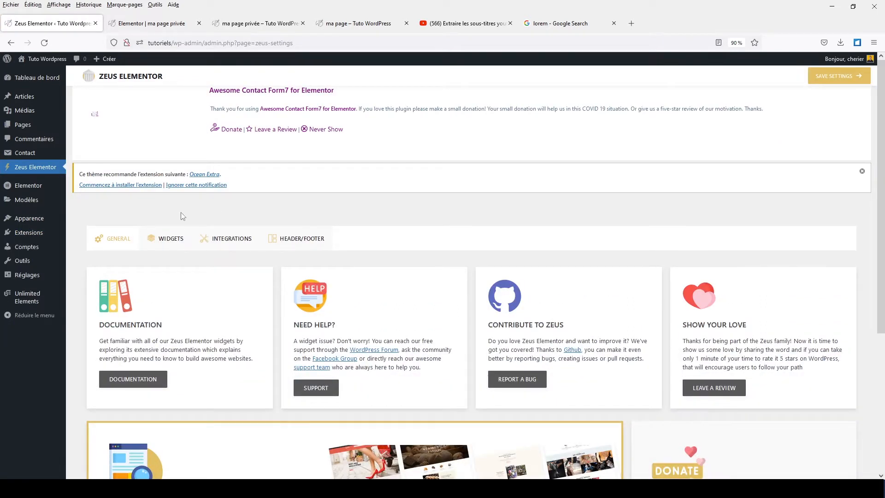
On the Zeus Widgets tab, toggle the TABS widget off and back on, then save the settings.
{"action": "left_click", "coordinate": [167, 244]}
{"action": "scroll", "coordinate": [166, 244], "scroll_direction": "down", "scroll_amount": 5}
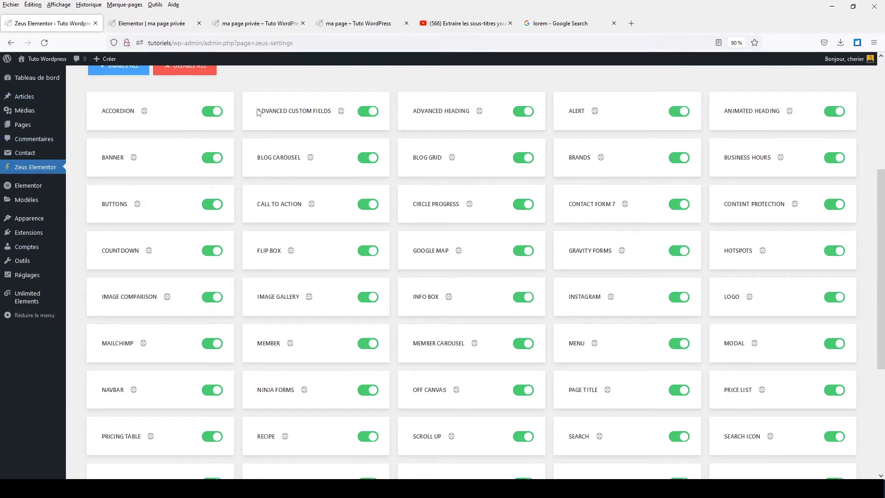
{"action": "scroll", "coordinate": [240, 129], "scroll_direction": "up", "scroll_amount": 4}
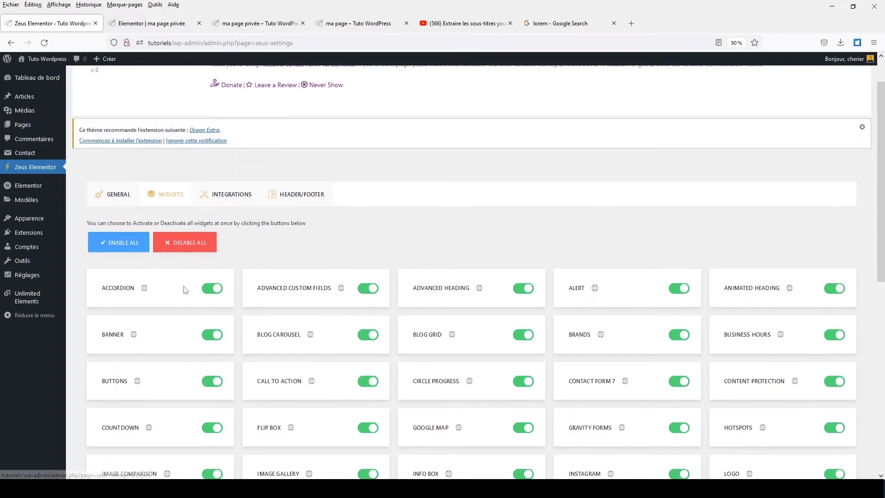
{"action": "scroll", "coordinate": [187, 286], "scroll_direction": "down", "scroll_amount": 3}
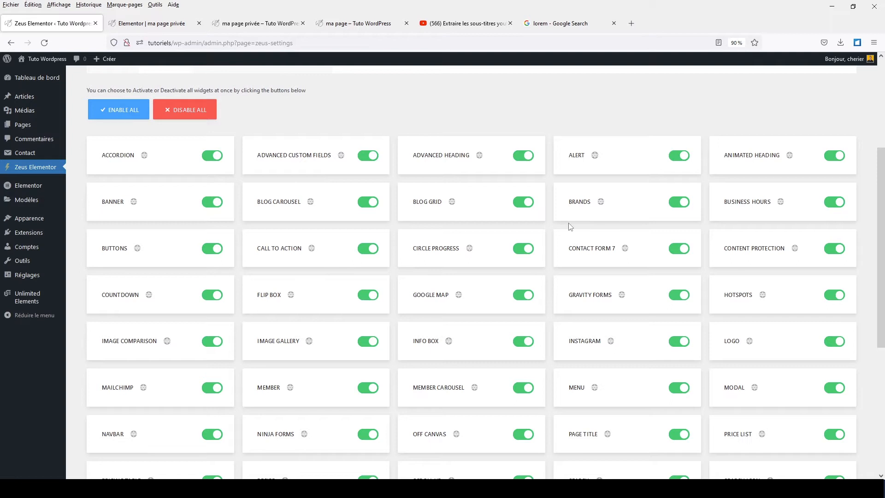
{"action": "scroll", "coordinate": [570, 222], "scroll_direction": "down", "scroll_amount": 6}
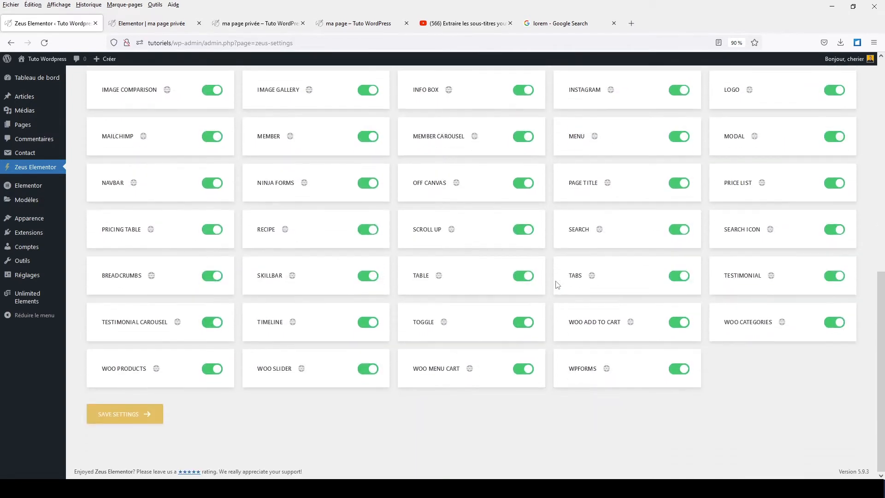
{"action": "left_click", "coordinate": [679, 275]}
{"action": "left_click", "coordinate": [678, 276]}
{"action": "left_click", "coordinate": [104, 416]}
{"action": "scroll", "coordinate": [222, 249], "scroll_direction": "up", "scroll_amount": 5}
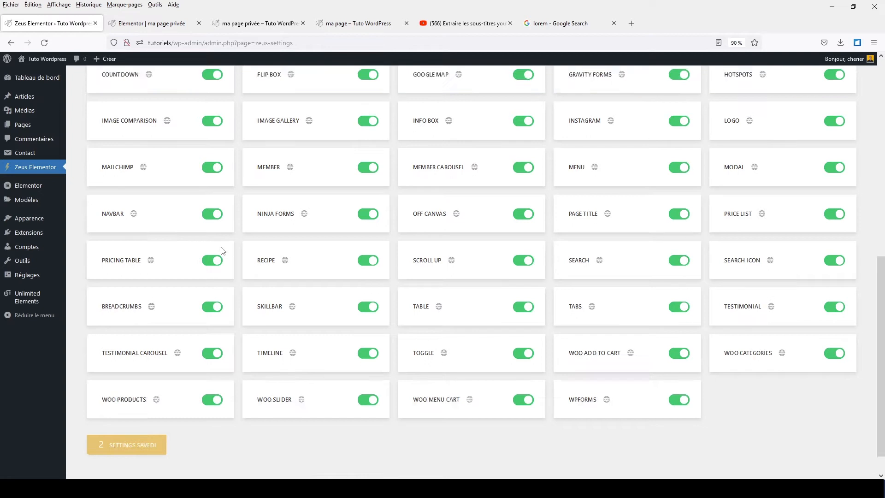
{"action": "scroll", "coordinate": [223, 250], "scroll_direction": "up", "scroll_amount": 5}
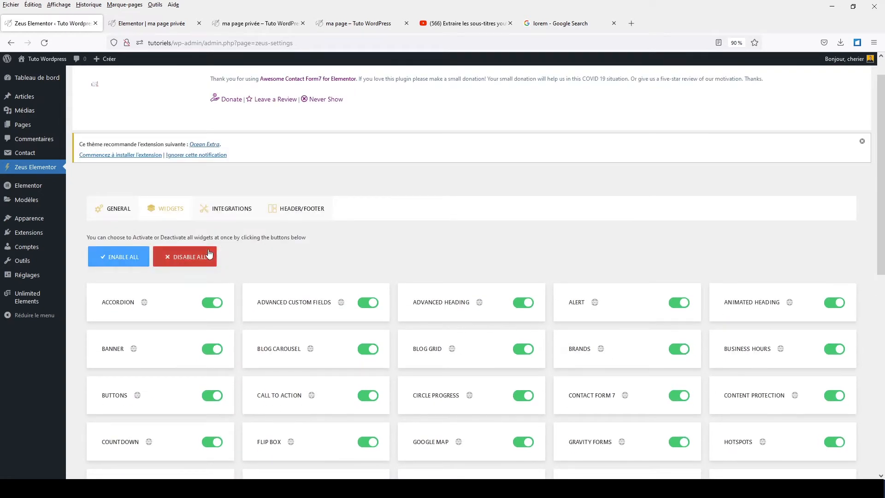
Create a new page titled 'ma page' and open it in Elementor.
{"action": "left_click", "coordinate": [24, 126]}
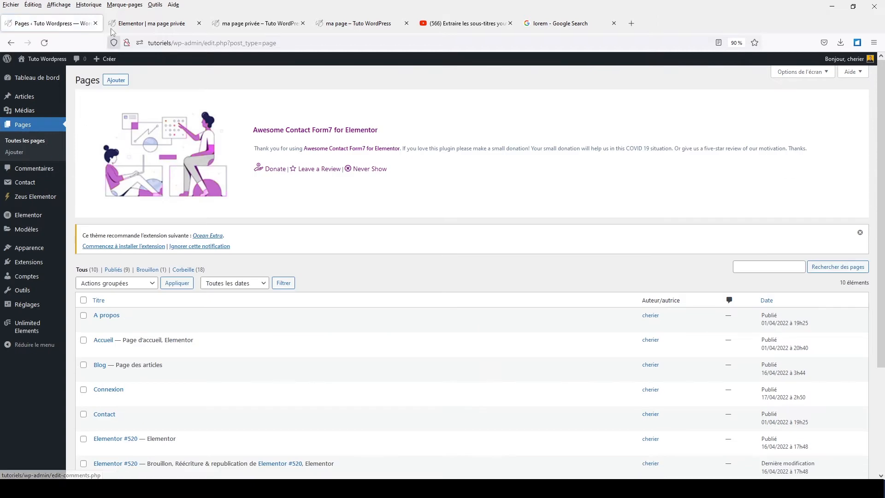
{"action": "left_click", "coordinate": [120, 81]}
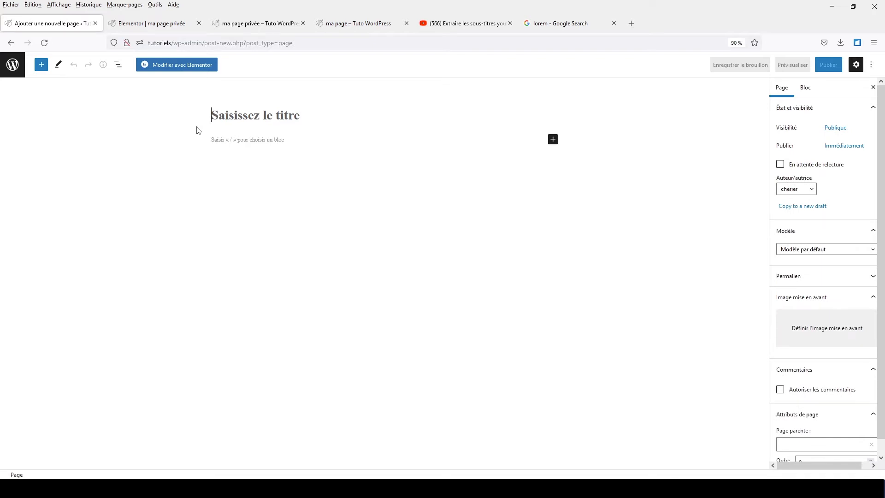
{"action": "type", "text": "ma page"}
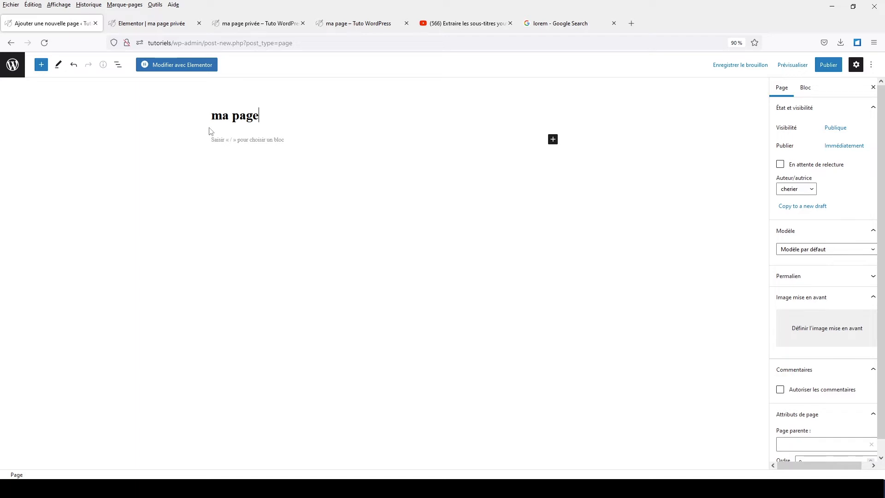
{"action": "left_click", "coordinate": [172, 65]}
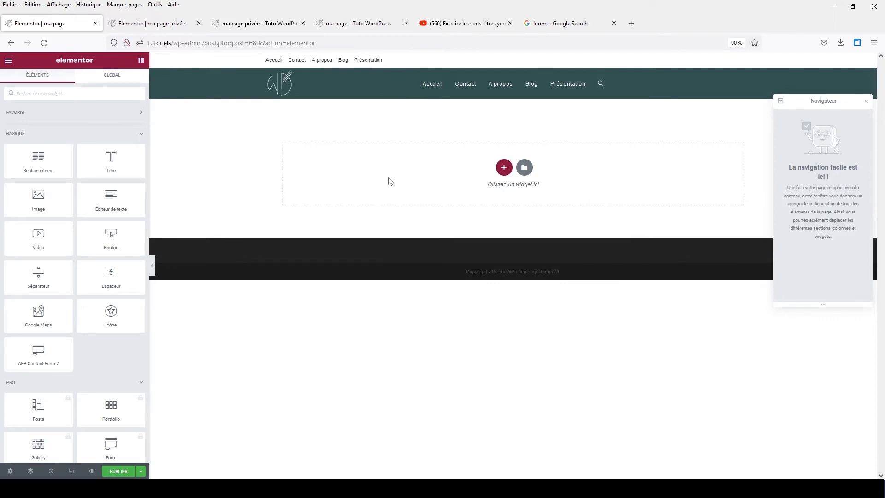
Collapse the Basique, Pro and Général categories, then add and remove an Alert widget.
{"action": "left_click", "coordinate": [140, 136]}
{"action": "left_click", "coordinate": [141, 155]}
{"action": "left_click", "coordinate": [140, 176]}
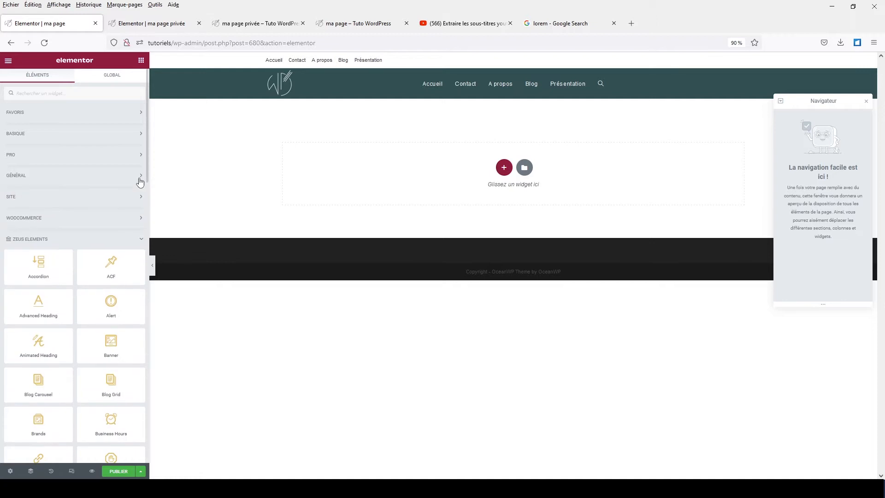
{"action": "scroll", "coordinate": [125, 217], "scroll_direction": "down", "scroll_amount": 2}
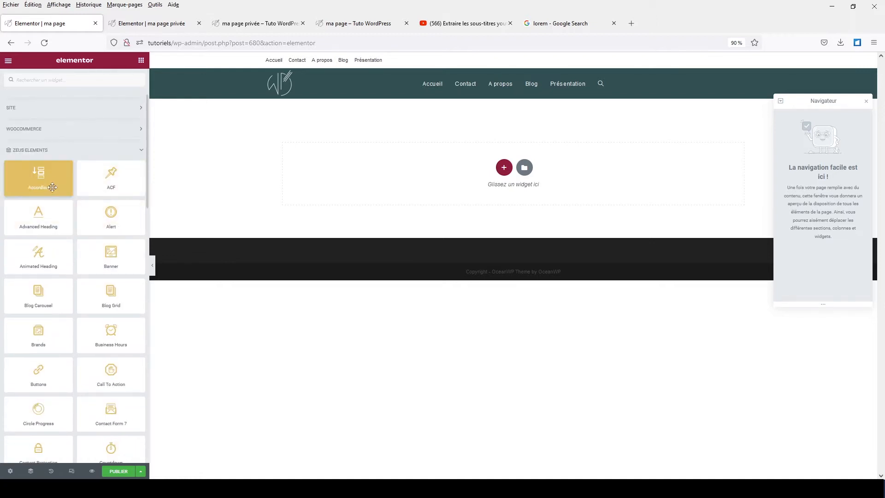
{"action": "scroll", "coordinate": [112, 175], "scroll_direction": "down", "scroll_amount": 2}
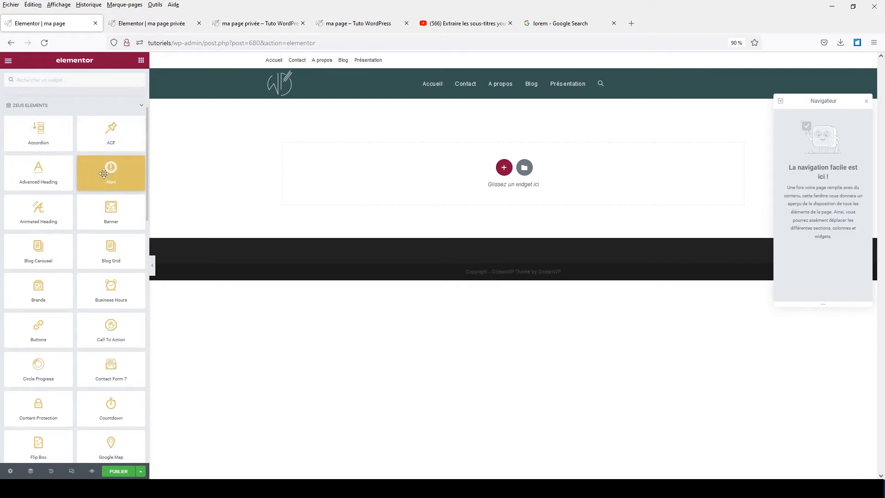
{"action": "left_click_drag", "start_coordinate": [105, 172], "coordinate": [500, 210]}
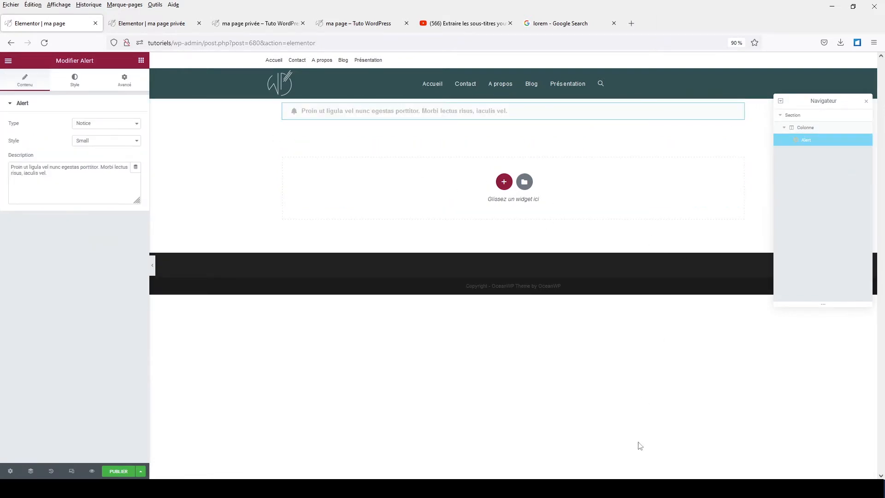
{"action": "left_click", "coordinate": [522, 99]}
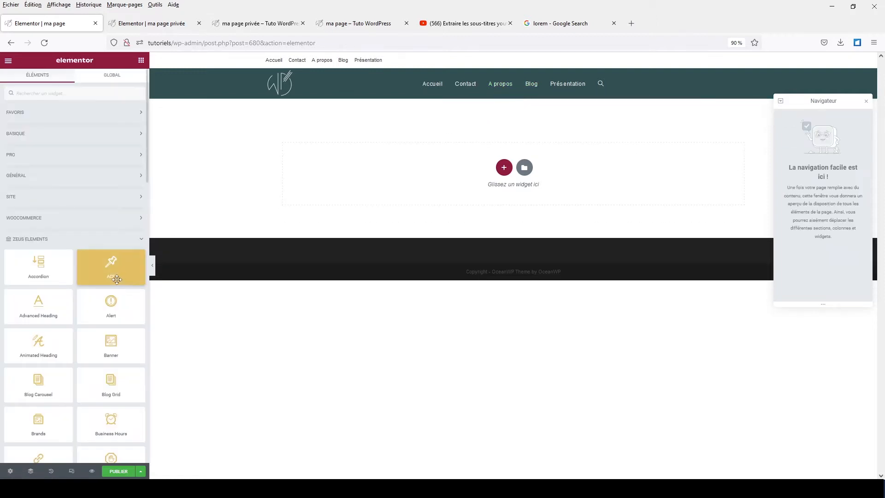
Scroll through the Zeus Elements widgets down to Content Protection.
{"action": "scroll", "coordinate": [112, 276], "scroll_direction": "down", "scroll_amount": 6}
{"action": "scroll", "coordinate": [103, 297], "scroll_direction": "down", "scroll_amount": 8}
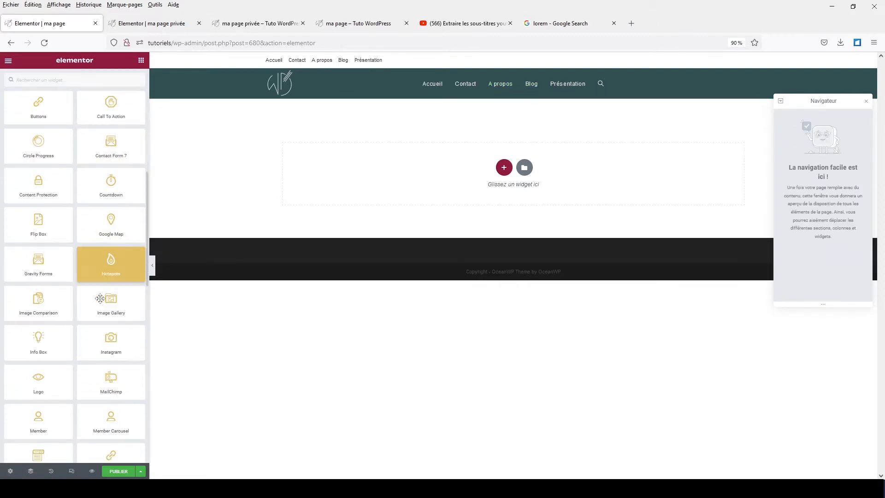
{"action": "scroll", "coordinate": [99, 300], "scroll_direction": "down", "scroll_amount": 6}
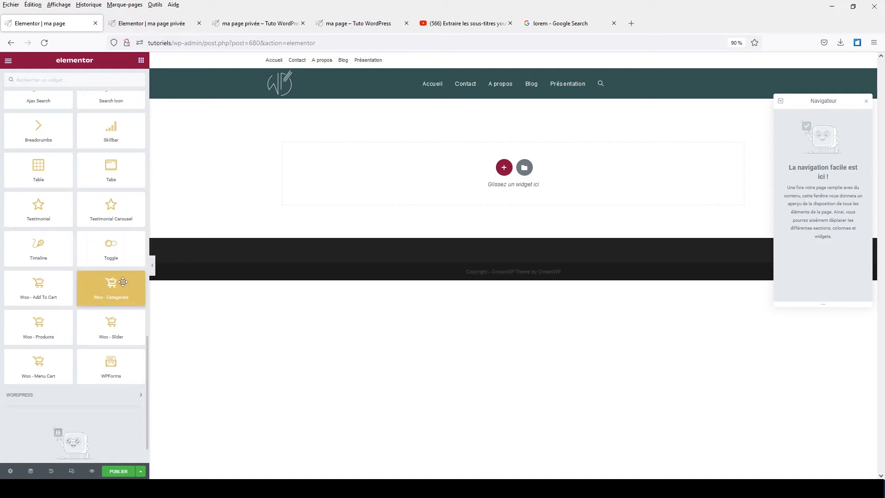
{"action": "scroll", "coordinate": [114, 261], "scroll_direction": "up", "scroll_amount": 10}
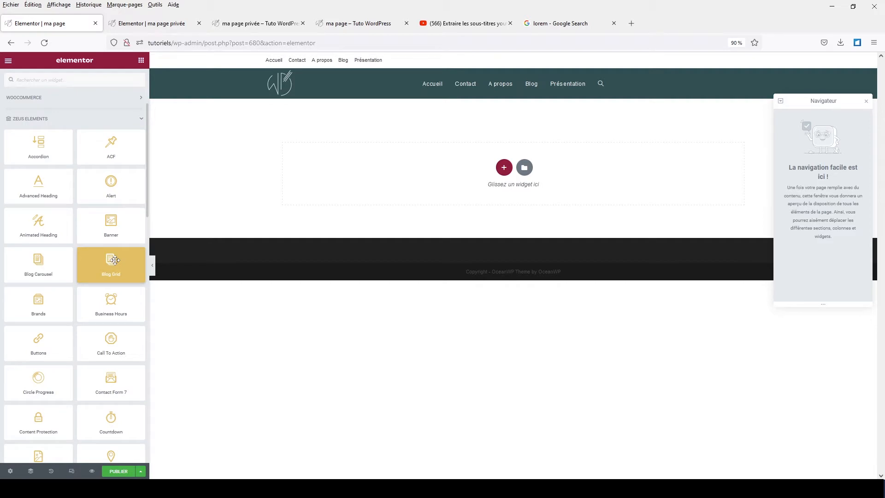
{"action": "scroll", "coordinate": [115, 260], "scroll_direction": "down", "scroll_amount": 2}
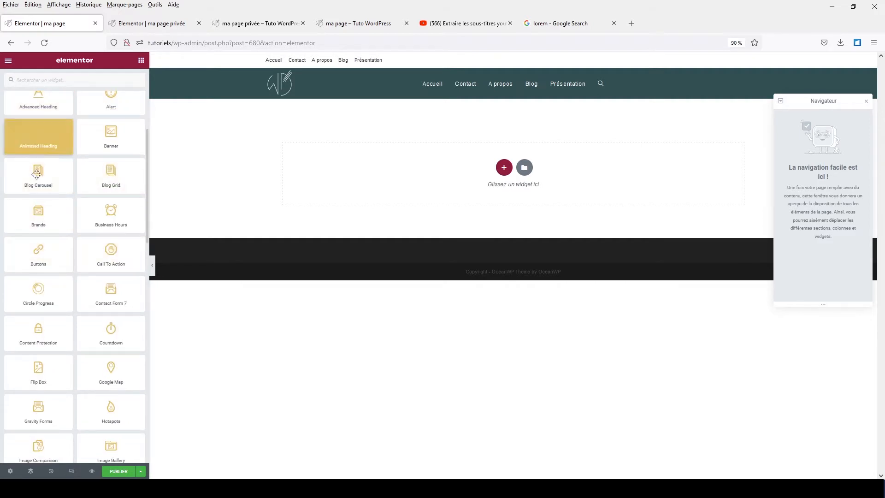
{"action": "scroll", "coordinate": [42, 276], "scroll_direction": "down", "scroll_amount": 2}
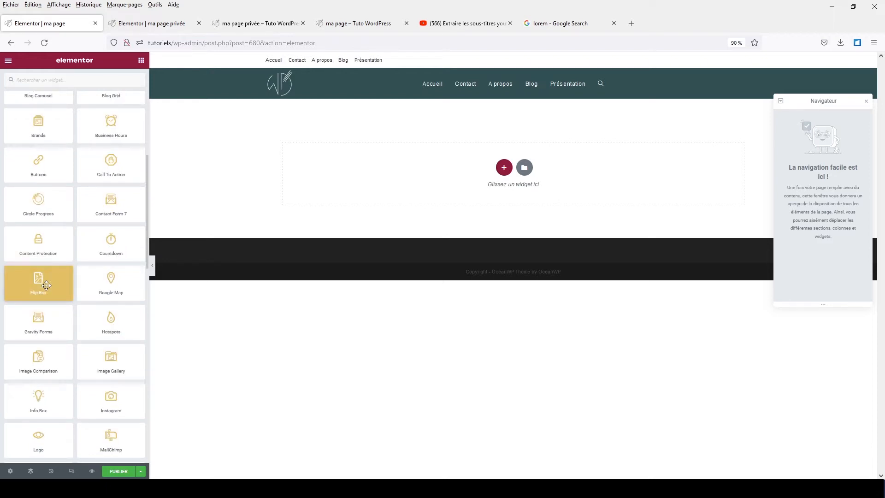
{"action": "scroll", "coordinate": [46, 285], "scroll_direction": "up", "scroll_amount": 5}
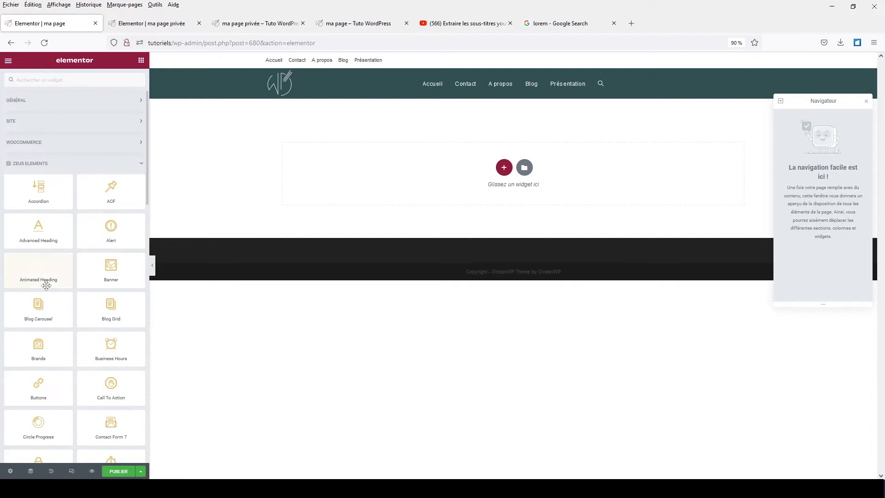
{"action": "scroll", "coordinate": [46, 286], "scroll_direction": "down", "scroll_amount": 2}
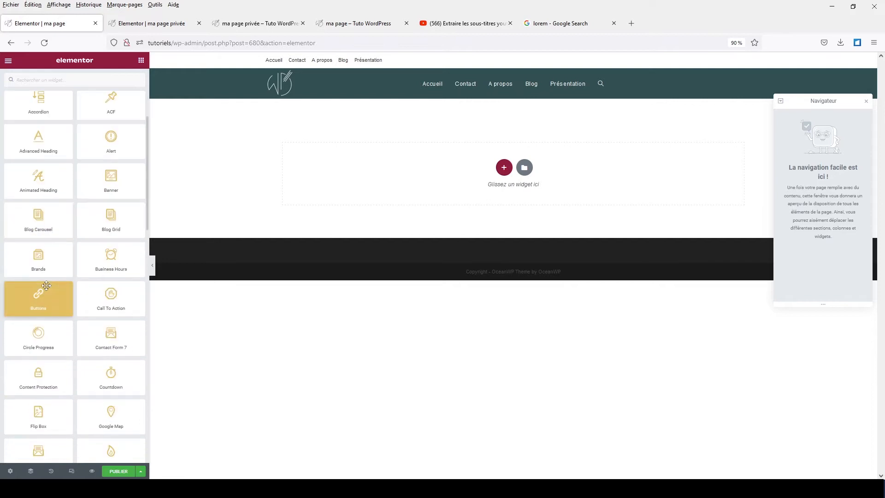
Add a Content Protection widget to the page and set its Content Type to Content.
{"action": "left_click_drag", "start_coordinate": [46, 374], "coordinate": [488, 156]}
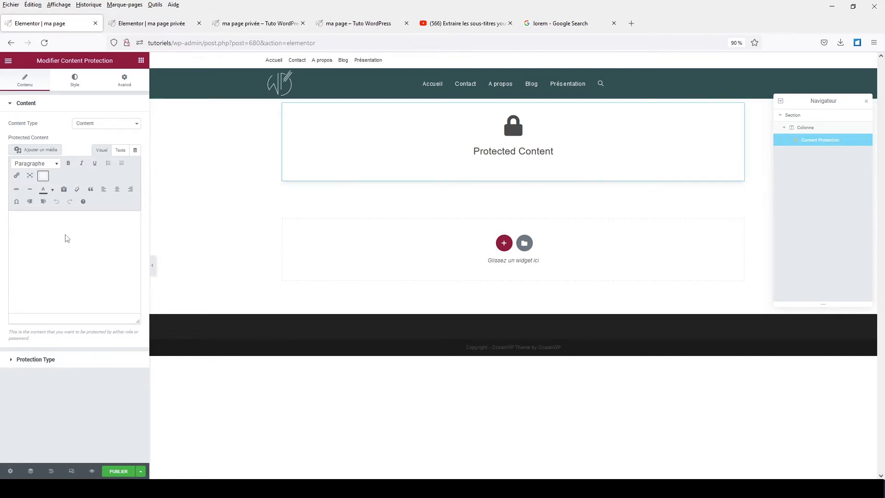
{"action": "left_click", "coordinate": [83, 128]}
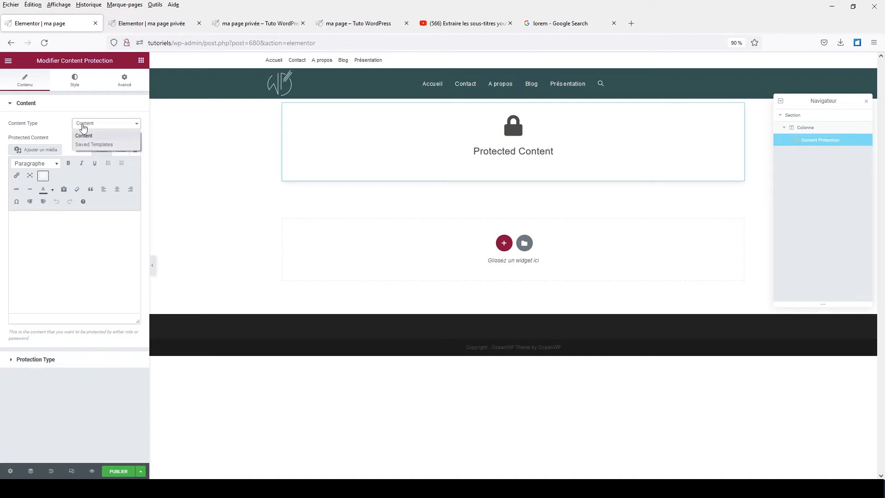
{"action": "left_click", "coordinate": [84, 145]}
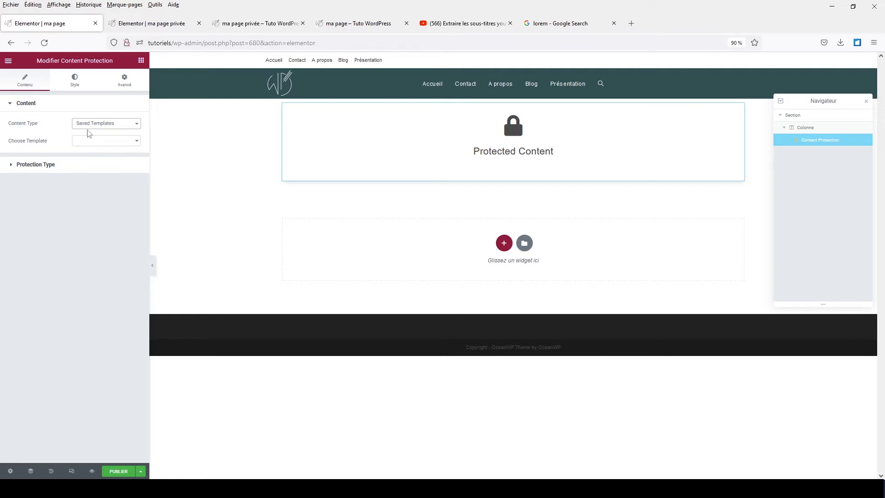
{"action": "left_click", "coordinate": [87, 125]}
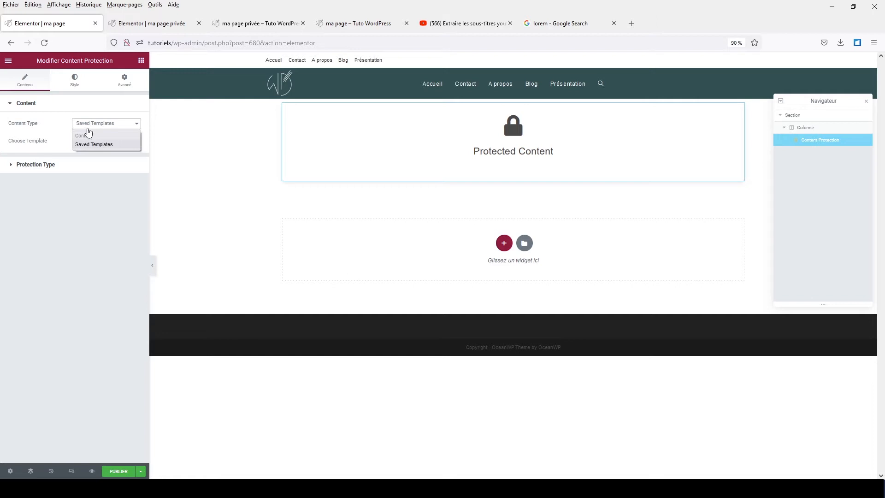
{"action": "left_click", "coordinate": [87, 136]}
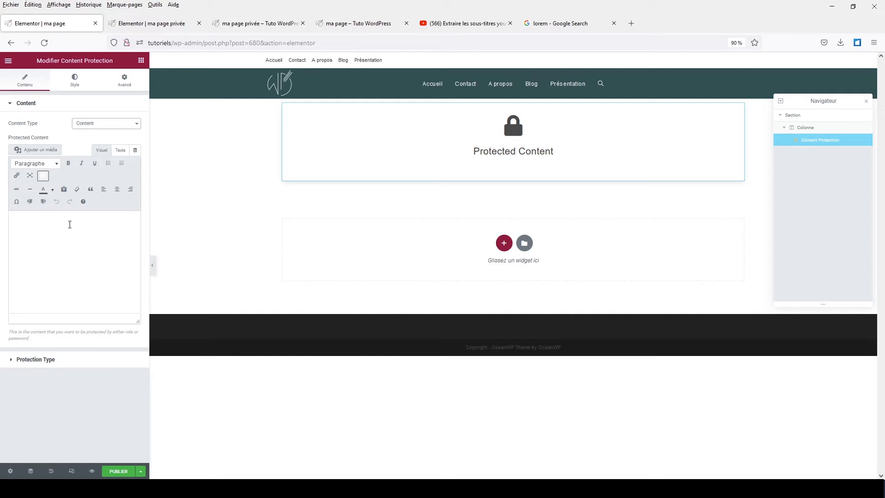
Generate Lorem Ipsum on lipsum.com and copy the first generated paragraph.
{"action": "left_click", "coordinate": [552, 24]}
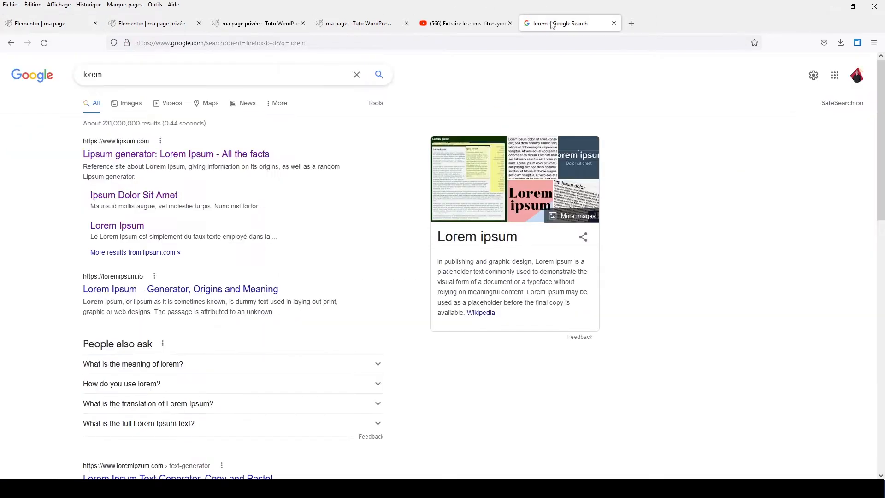
{"action": "left_click", "coordinate": [164, 154]}
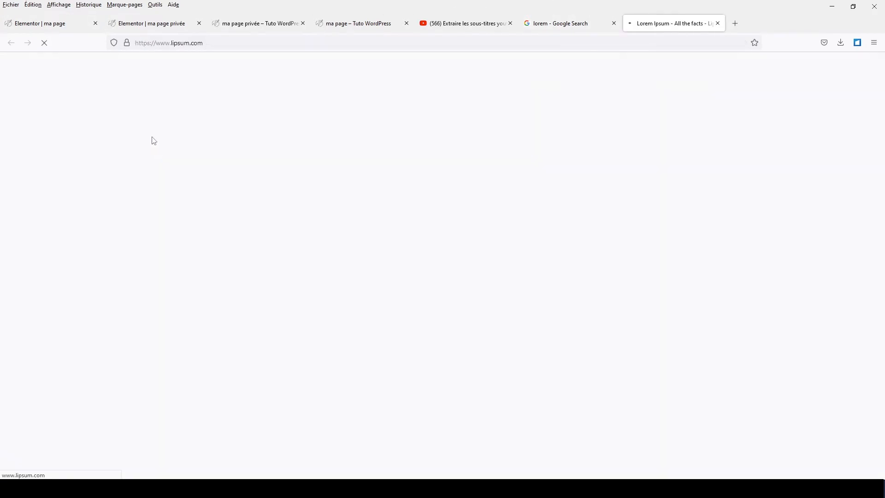
{"action": "scroll", "coordinate": [564, 172], "scroll_direction": "down", "scroll_amount": 8}
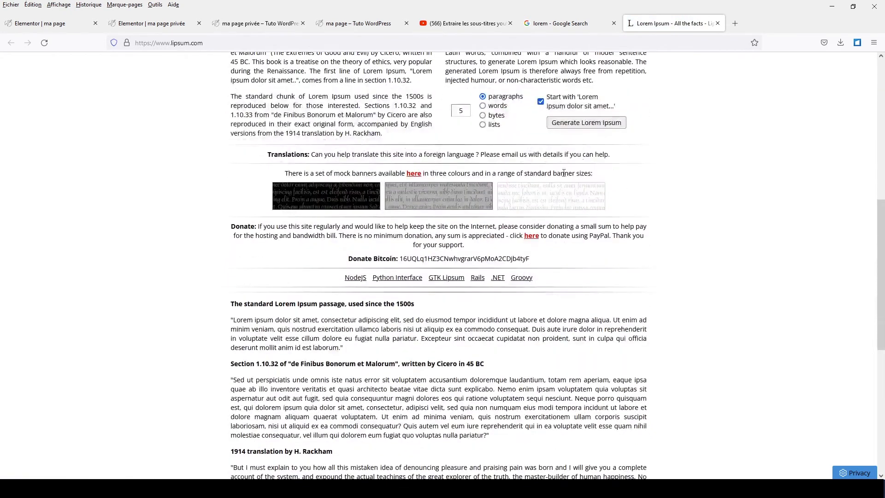
{"action": "left_click", "coordinate": [584, 123]}
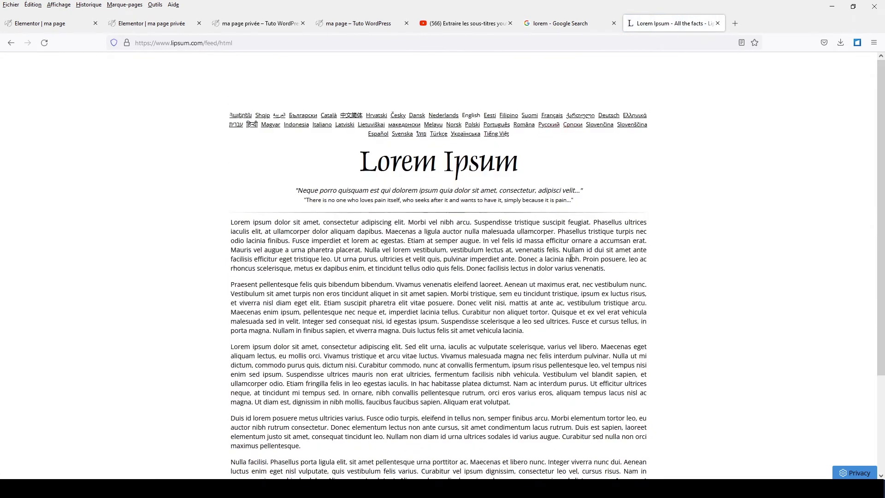
{"action": "left_click_drag", "start_coordinate": [231, 222], "coordinate": [608, 270]}
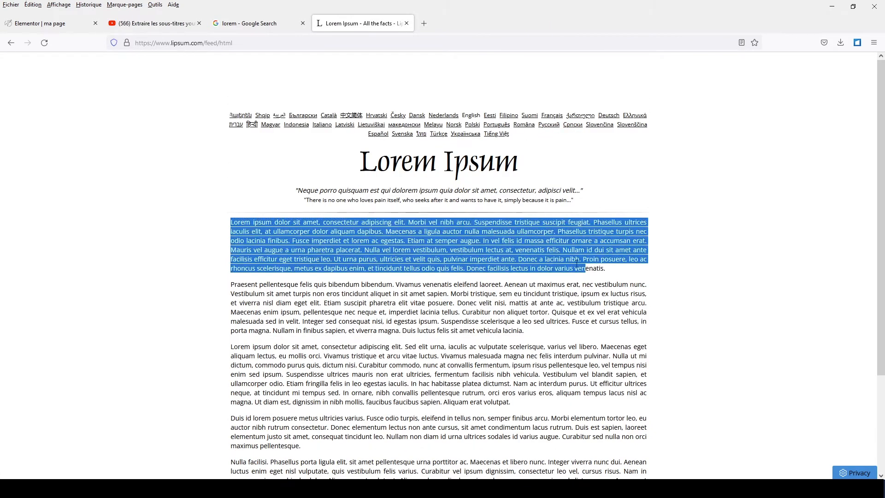
{"action": "right_click", "coordinate": [517, 253]}
{"action": "left_click", "coordinate": [528, 262]}
{"action": "left_click", "coordinate": [55, 23]}
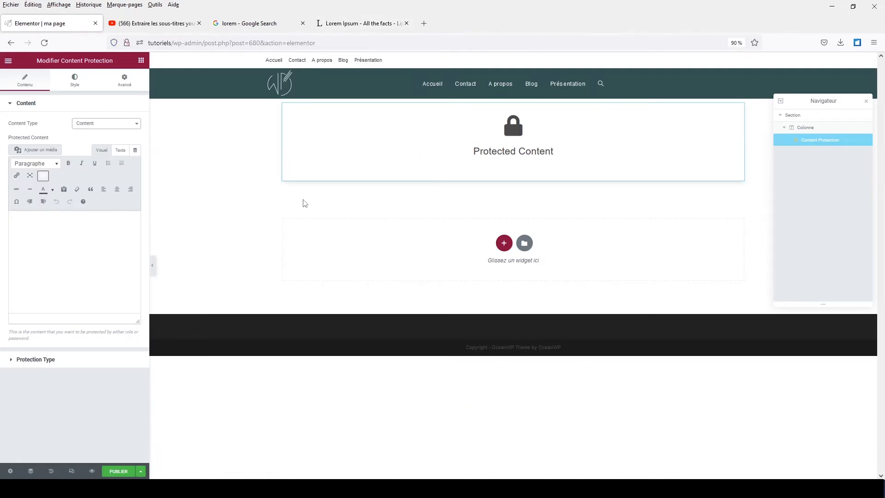
Paste the Lorem Ipsum paragraph into the protected-content editor and add blank lines after it.
{"action": "left_click", "coordinate": [59, 223]}
{"action": "right_click", "coordinate": [60, 225]}
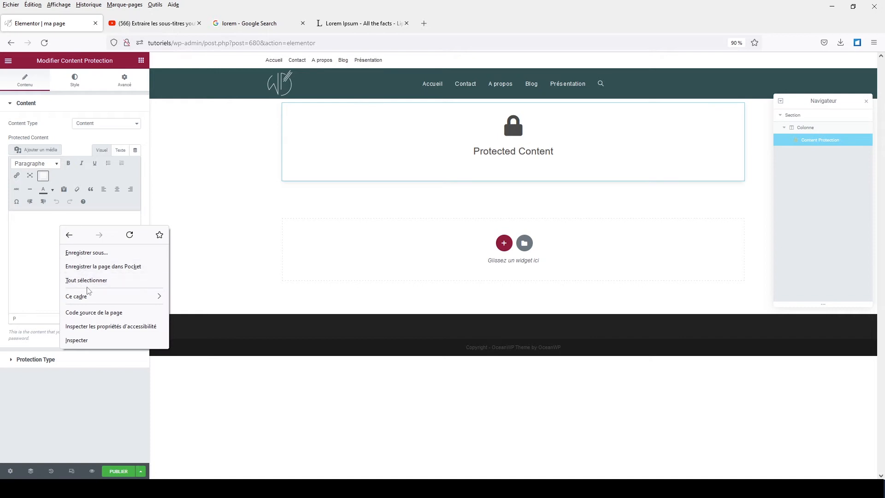
{"action": "left_click", "coordinate": [29, 249]}
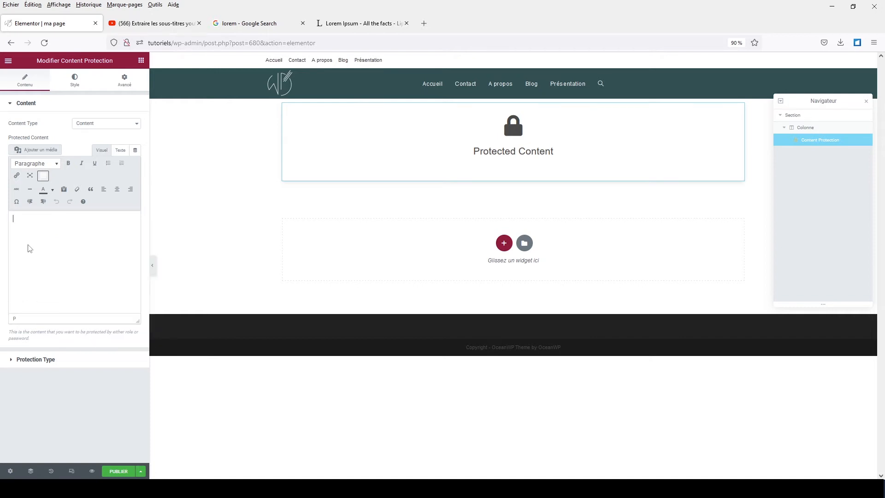
{"action": "key", "text": "ctrl+v"}
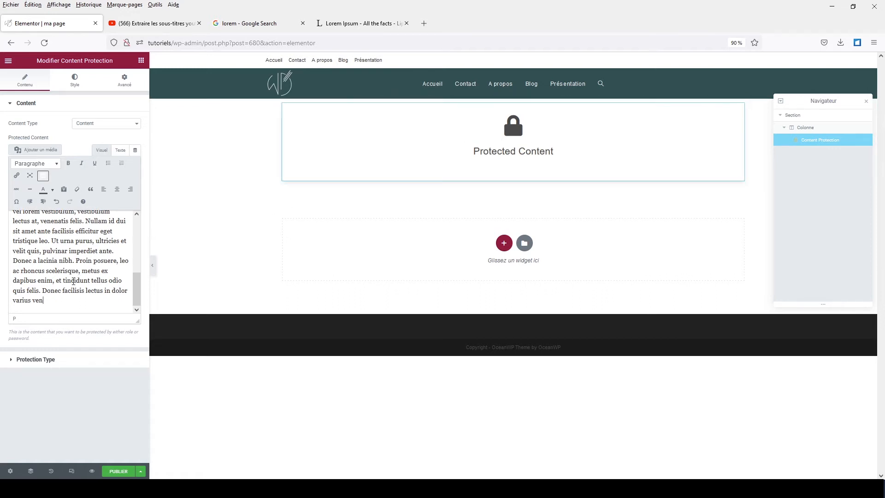
{"action": "key", "text": "Return"}
{"action": "key", "text": "Return"}
{"action": "key", "text": "Return"}
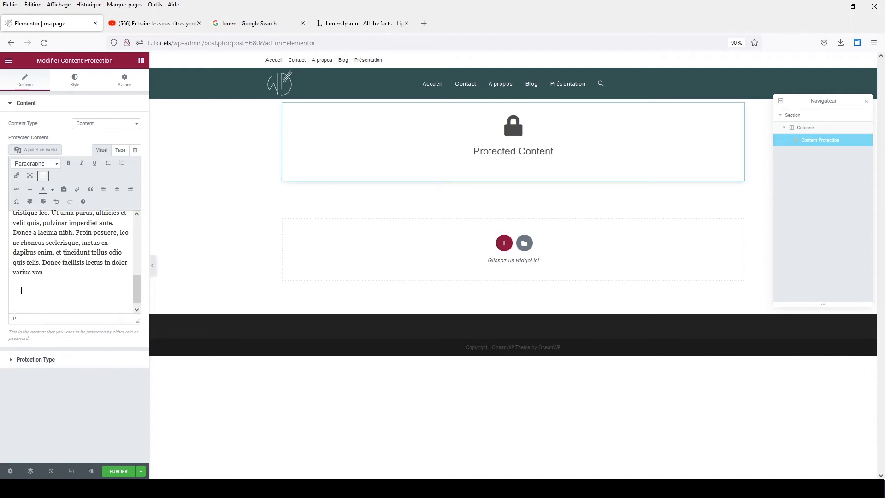
Copy the YouTube video's iframe code from its Partager > Intégrer options.
{"action": "left_click", "coordinate": [137, 24]}
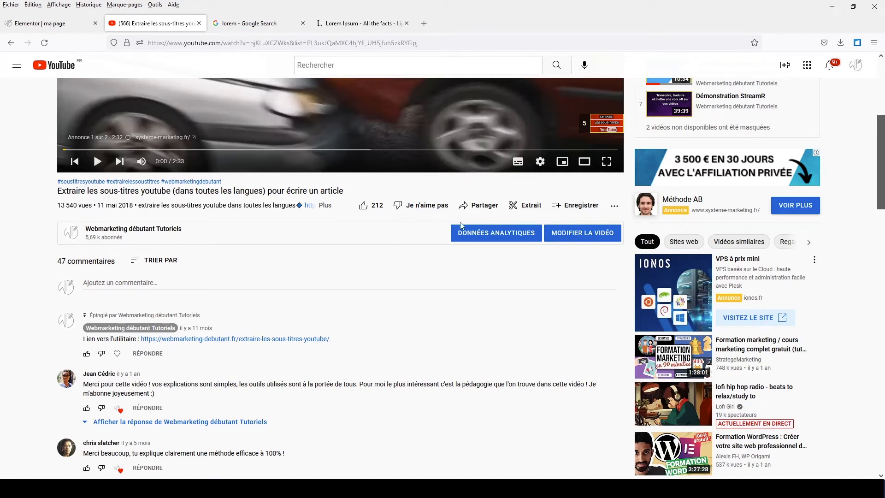
{"action": "left_click", "coordinate": [480, 213]}
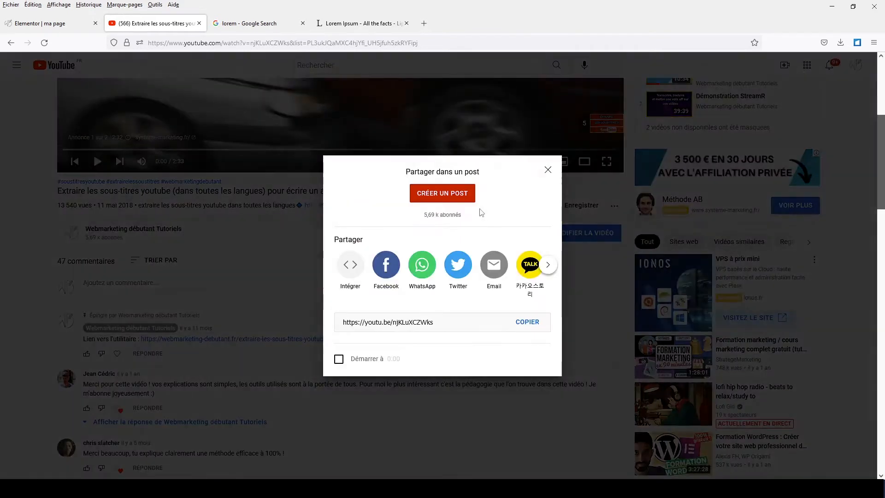
{"action": "left_click", "coordinate": [349, 266]}
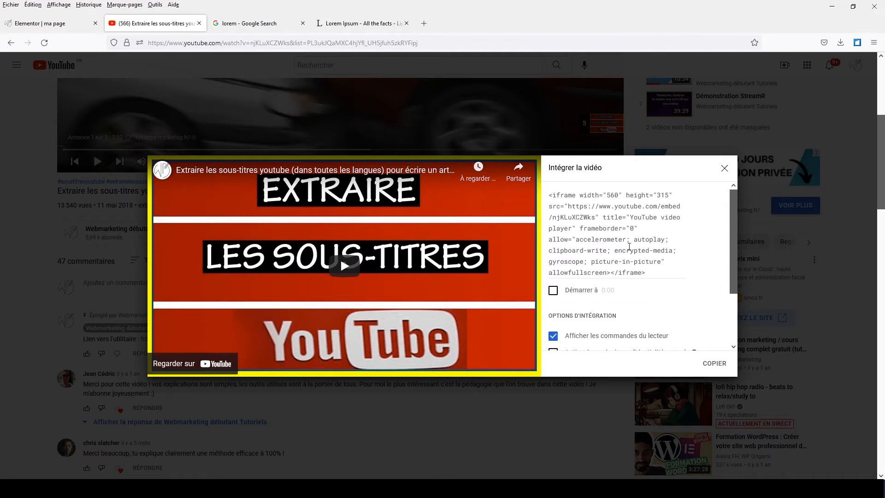
{"action": "left_click_drag", "start_coordinate": [658, 273], "coordinate": [543, 192]}
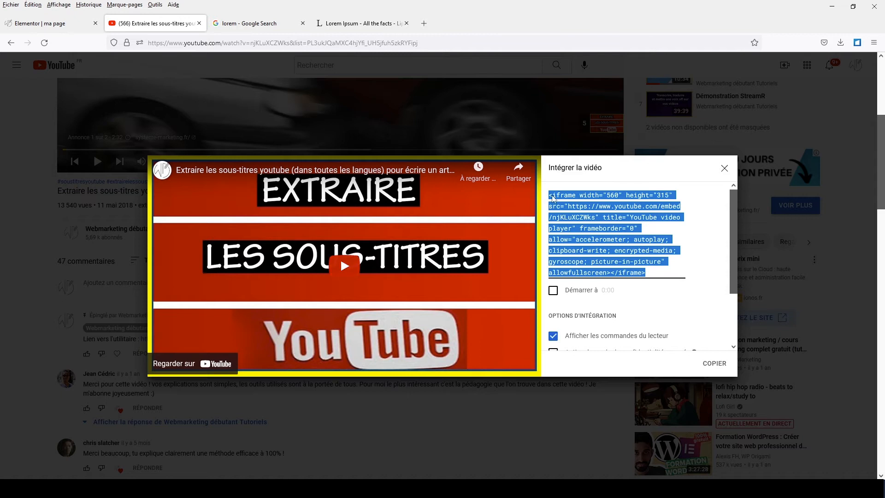
{"action": "right_click", "coordinate": [573, 208]}
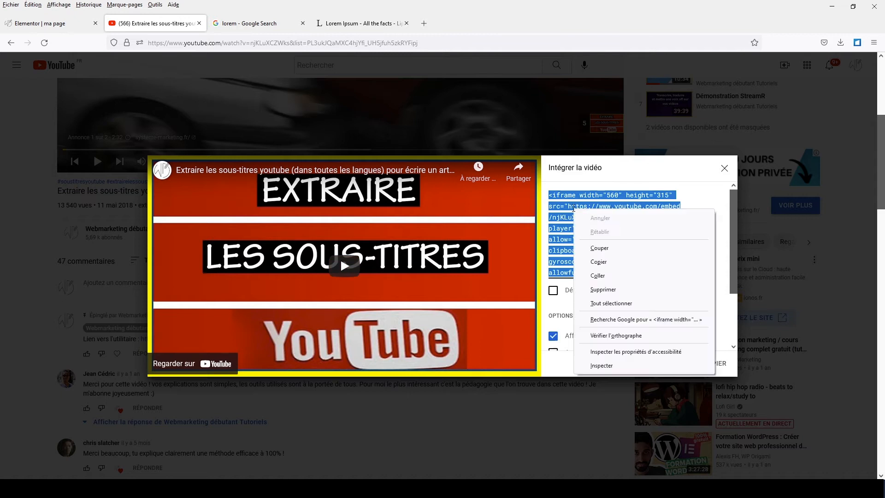
{"action": "left_click", "coordinate": [599, 261]}
{"action": "left_click", "coordinate": [74, 23]}
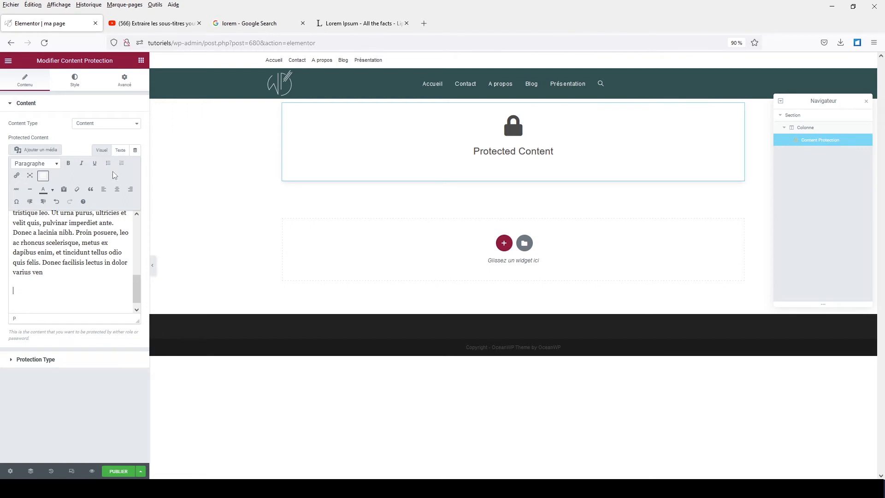
In Texte view, paste the iframe code over the last empty line, then verify it in Visuel.
{"action": "left_click", "coordinate": [120, 151]}
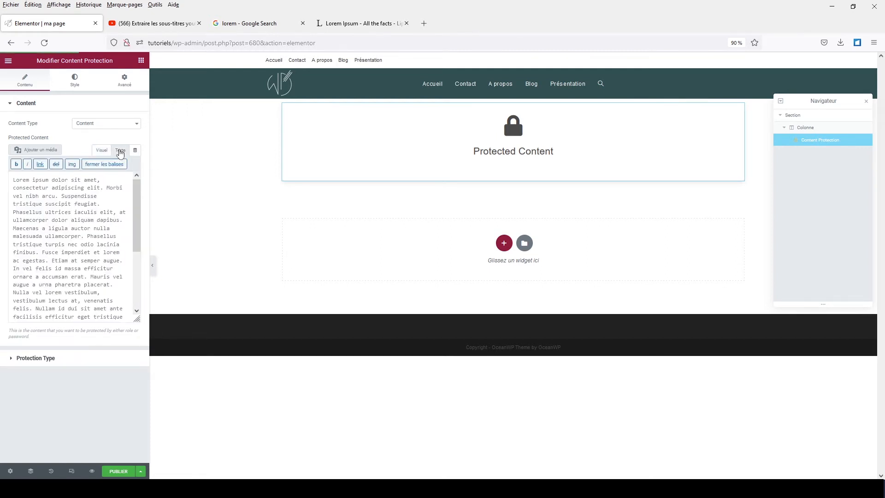
{"action": "scroll", "coordinate": [94, 223], "scroll_direction": "down", "scroll_amount": 4}
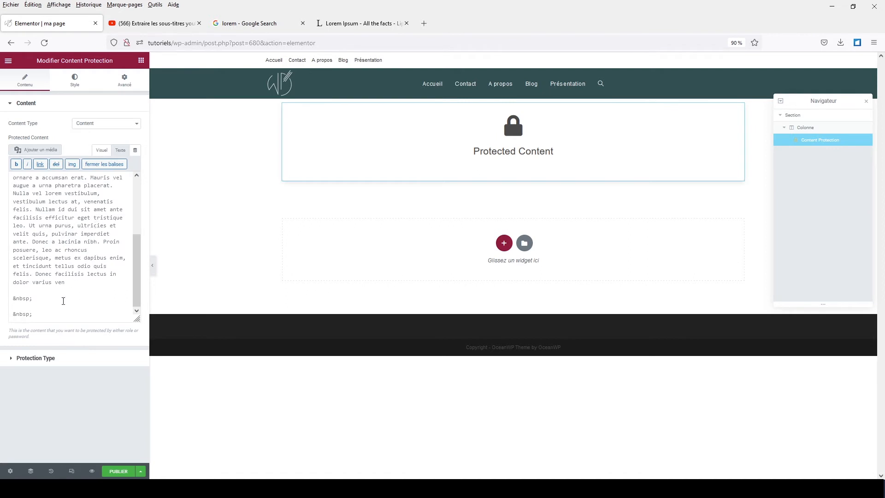
{"action": "left_click_drag", "start_coordinate": [39, 312], "coordinate": [2, 315]}
{"action": "right_click", "coordinate": [20, 315]}
{"action": "left_click", "coordinate": [41, 382]}
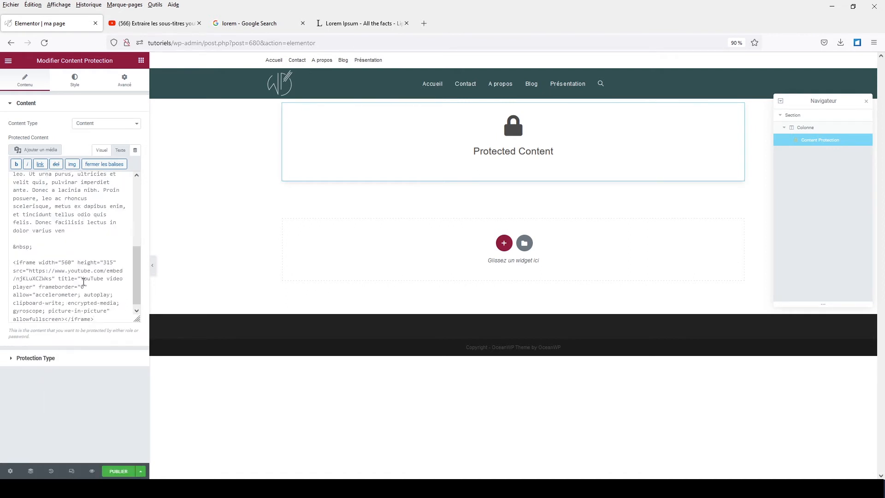
{"action": "scroll", "coordinate": [81, 261], "scroll_direction": "down", "scroll_amount": 1}
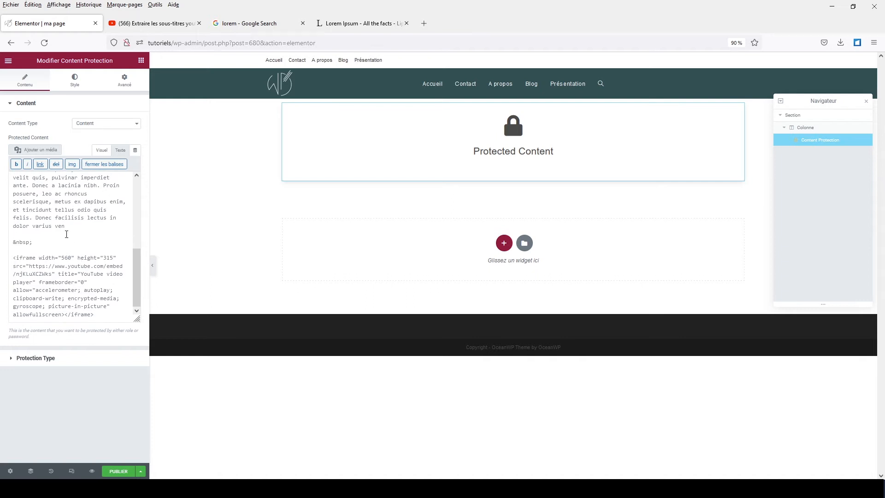
{"action": "left_click", "coordinate": [100, 152]}
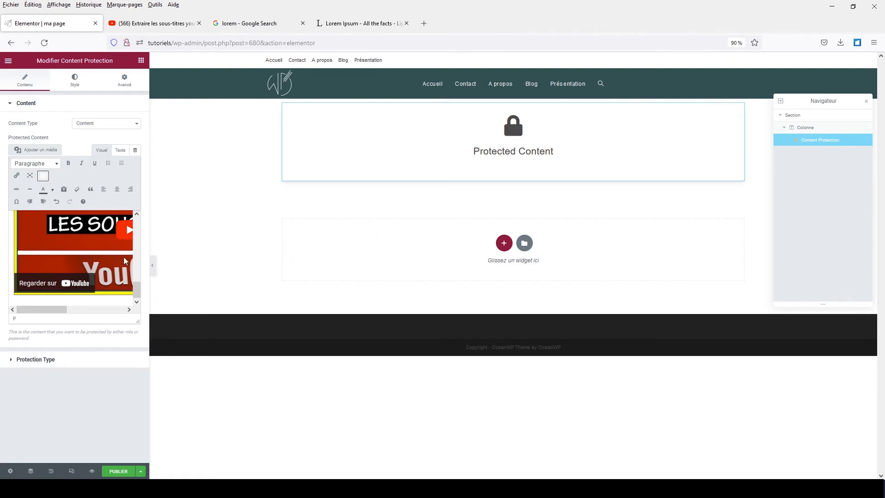
{"action": "left_click", "coordinate": [121, 151]}
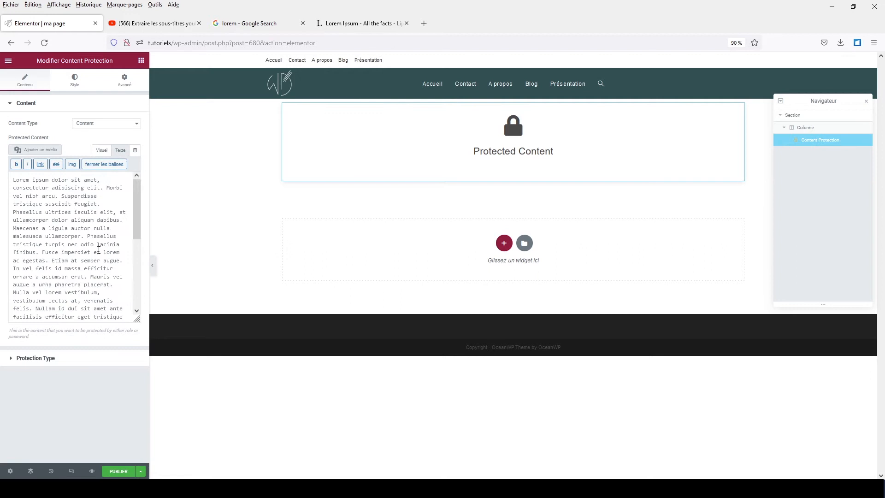
Give the YouTube iframe style="width: 560px; height: 315px;" and switch to the visual view.
{"action": "scroll", "coordinate": [99, 256], "scroll_direction": "down", "scroll_amount": 5}
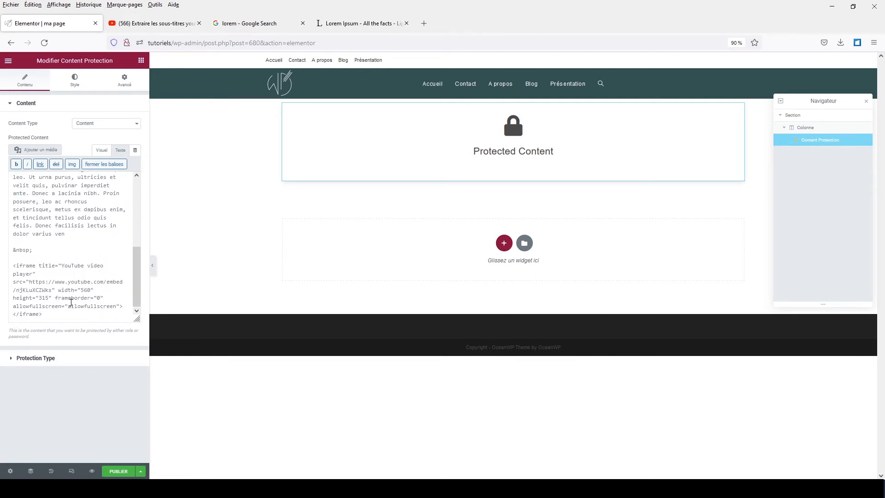
{"action": "left_click_drag", "start_coordinate": [68, 288], "coordinate": [91, 289]}
{"action": "left_click_drag", "start_coordinate": [13, 297], "coordinate": [48, 297]}
{"action": "left_click", "coordinate": [39, 266]}
{"action": "type", "text": "styk"}
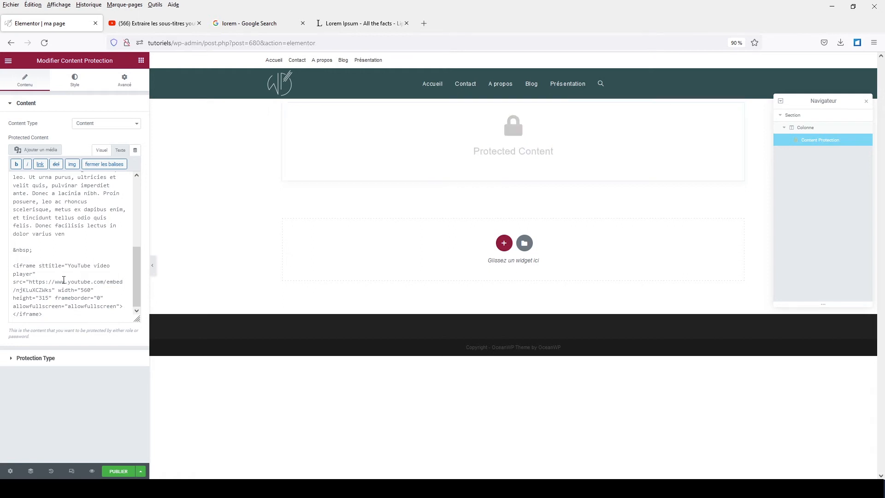
{"action": "key", "text": "BackSpace"}
{"action": "type", "text": "le=\""}
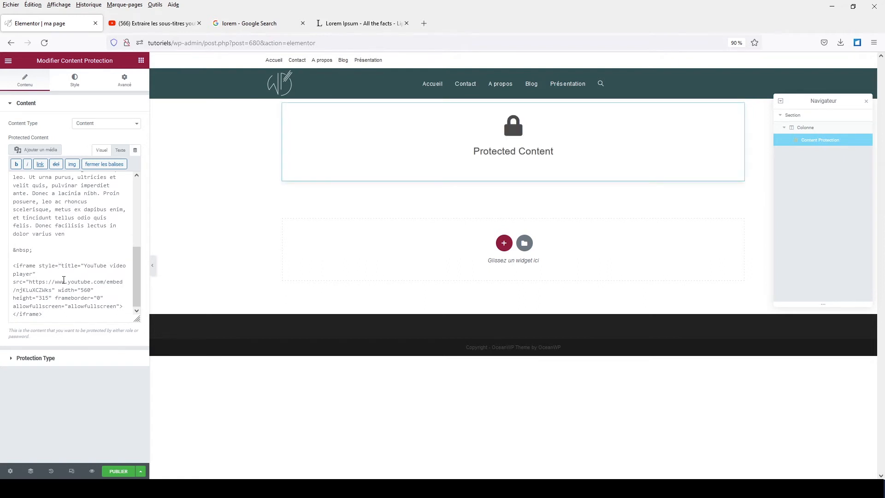
{"action": "type", "text": "width: "}
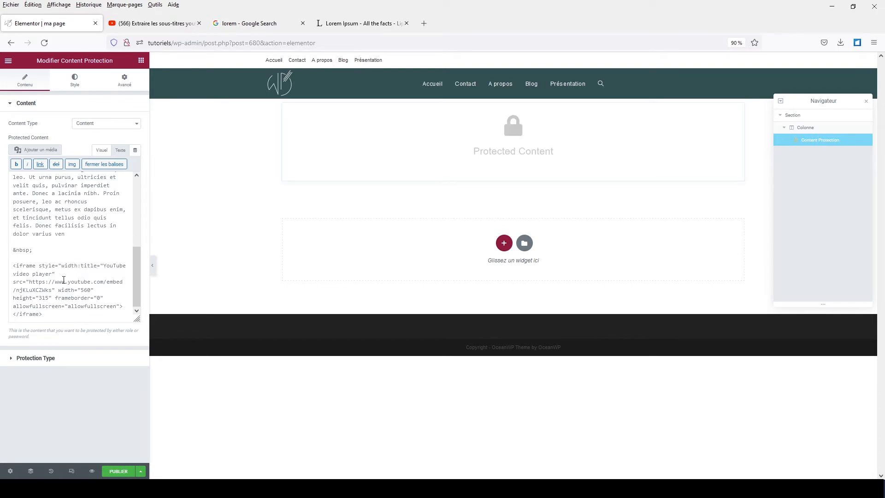
{"action": "type", "text": "560"}
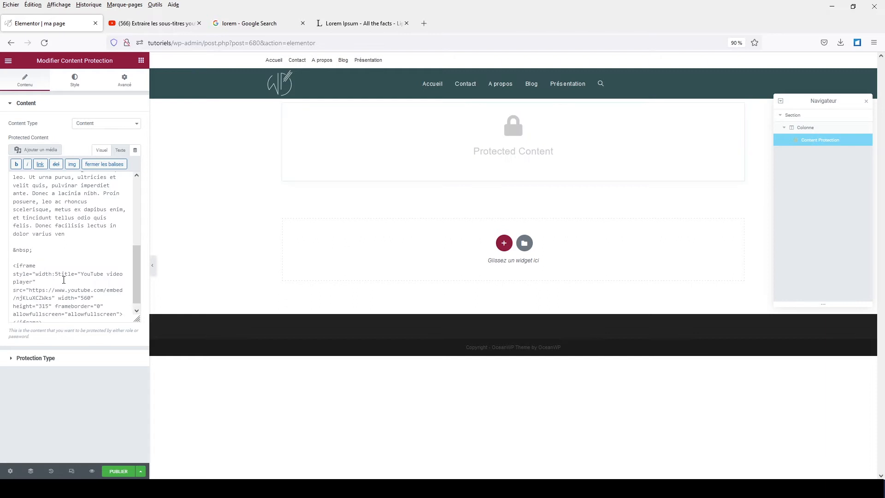
{"action": "type", "text": "px; "}
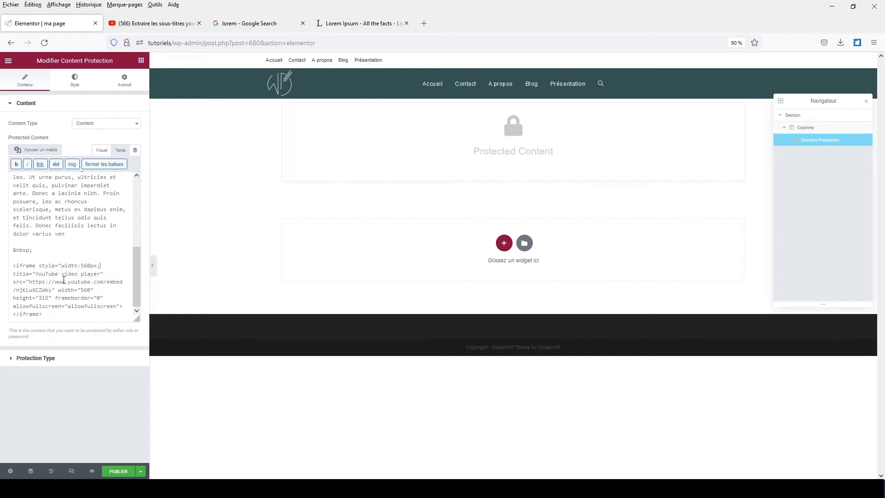
{"action": "type", "text": "height"}
{"action": "type", "text": ": "}
{"action": "type", "text": "315"}
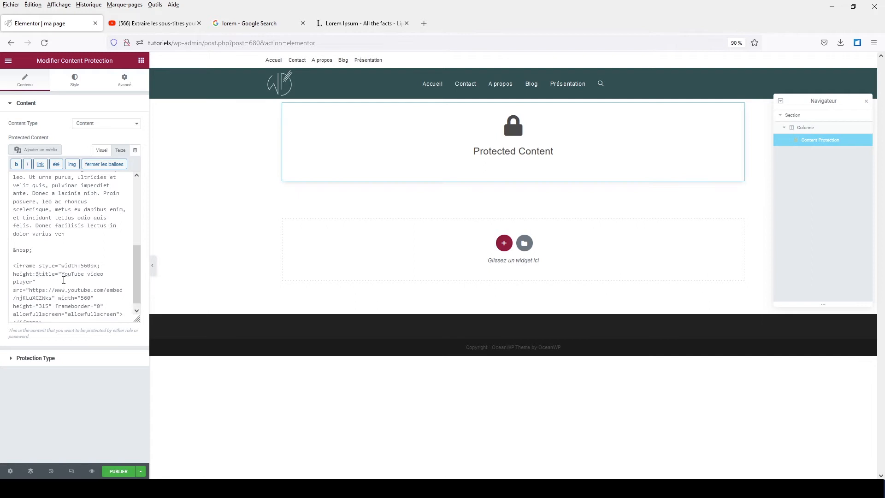
{"action": "type", "text": "px;\""}
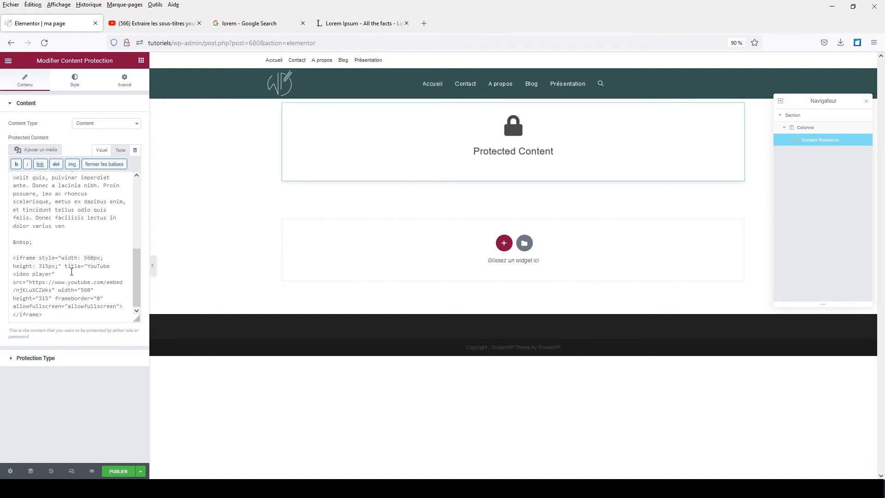
{"action": "left_click", "coordinate": [97, 150]}
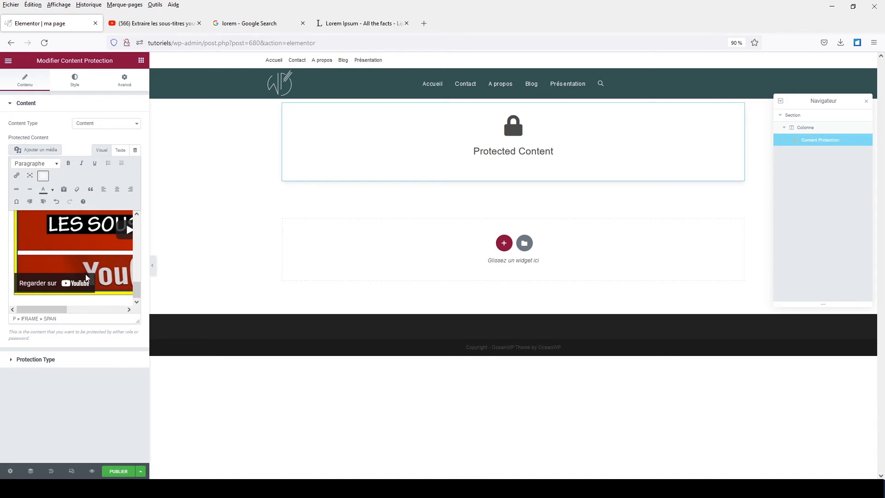
In full-screen editing, centre the YouTube video and lorem ipsum paragraph, and paste the embed code below.
{"action": "left_click", "coordinate": [30, 176]}
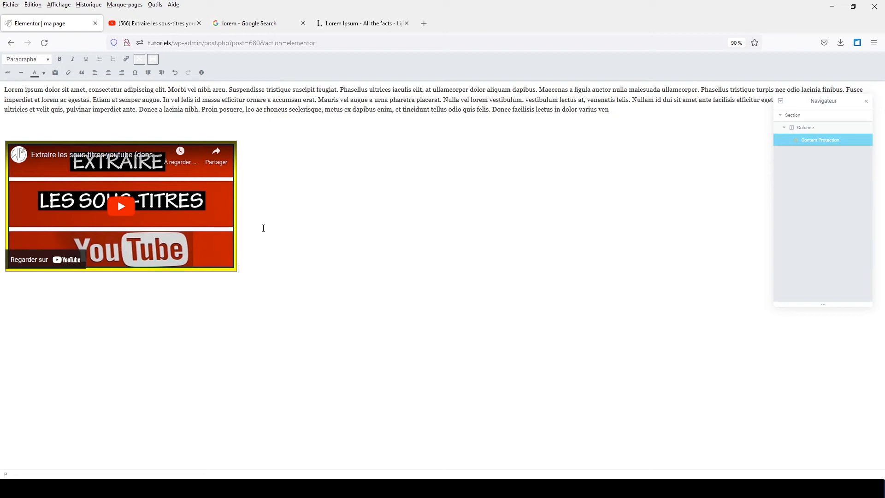
{"action": "left_click", "coordinate": [108, 72]}
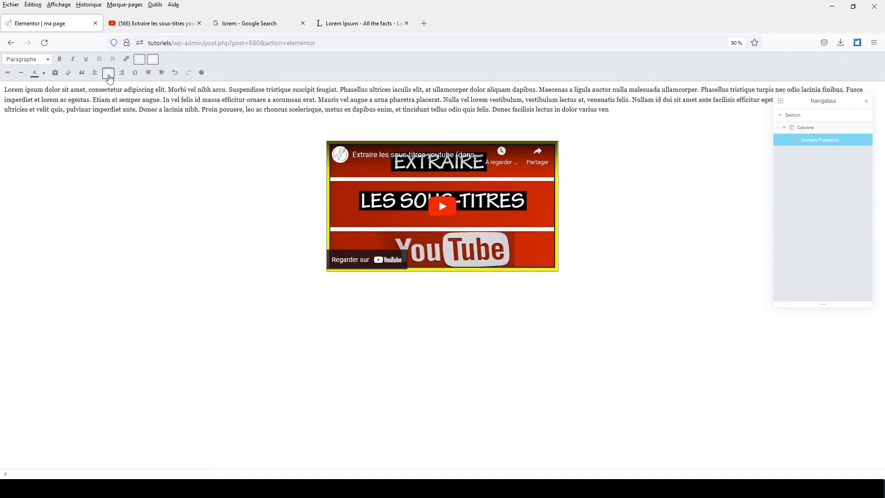
{"action": "left_click", "coordinate": [183, 116]}
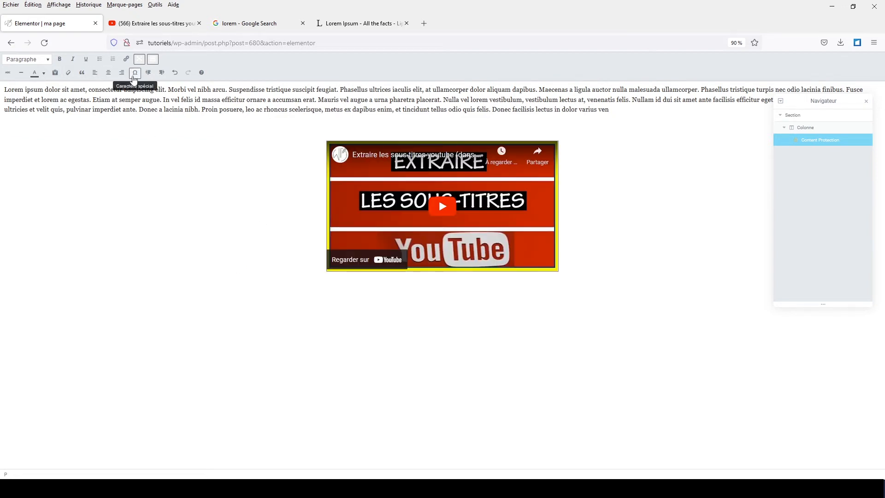
{"action": "left_click", "coordinate": [109, 73]}
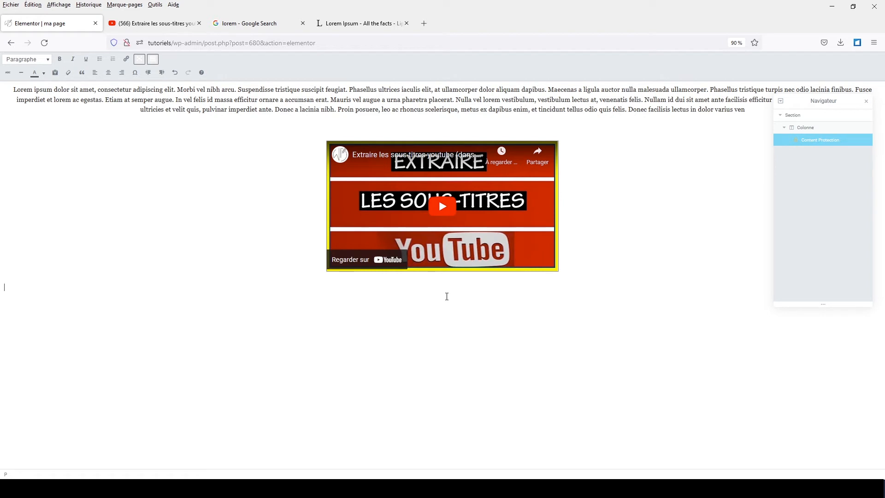
{"action": "type", "text": "<iframe width=\"560\" height=\"315\" src=\"https://www.youtube.com/embed/njKLuXCZWks\" title=\"YouTube video player\" frameborder=\"0\" allow=\"accelerometer; autoplay; clipboard-write; encrypted-media; gyroscope; picture-in-picture\" allowfullscreen></iframe>"}
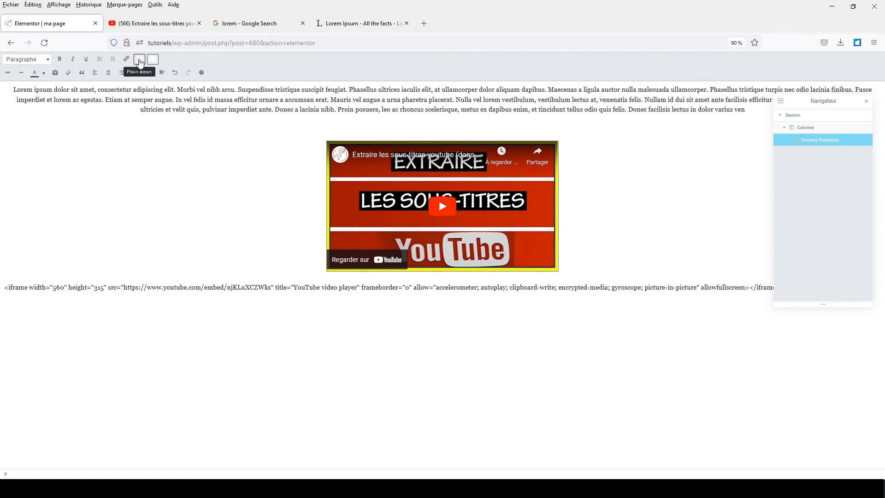
Exit full screen, publish the page, and collapse the Content settings section.
{"action": "left_click", "coordinate": [140, 62]}
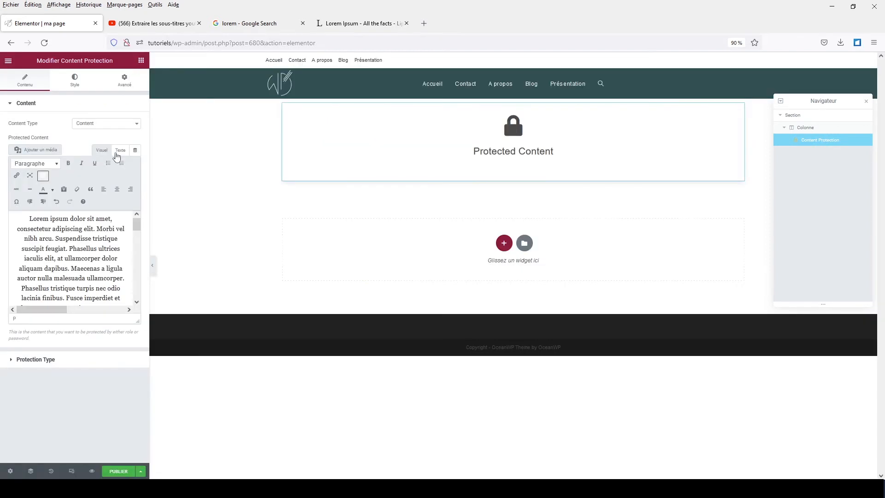
{"action": "left_click", "coordinate": [118, 471]}
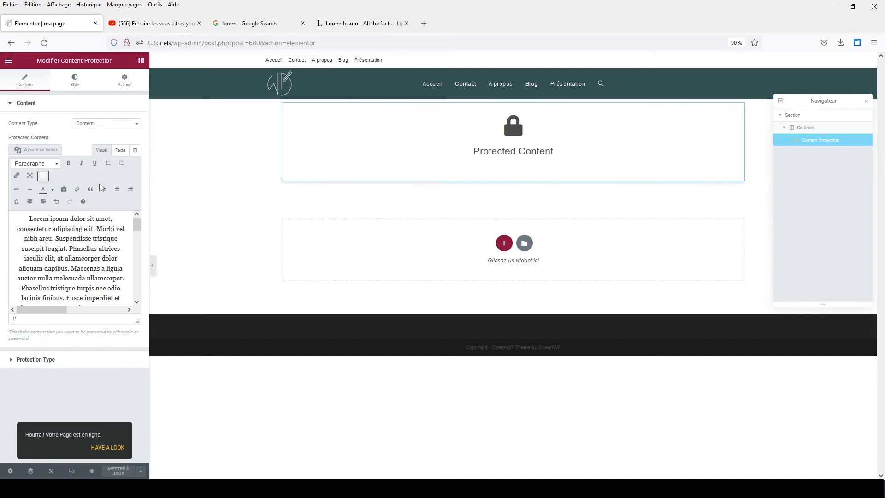
{"action": "left_click", "coordinate": [32, 106]}
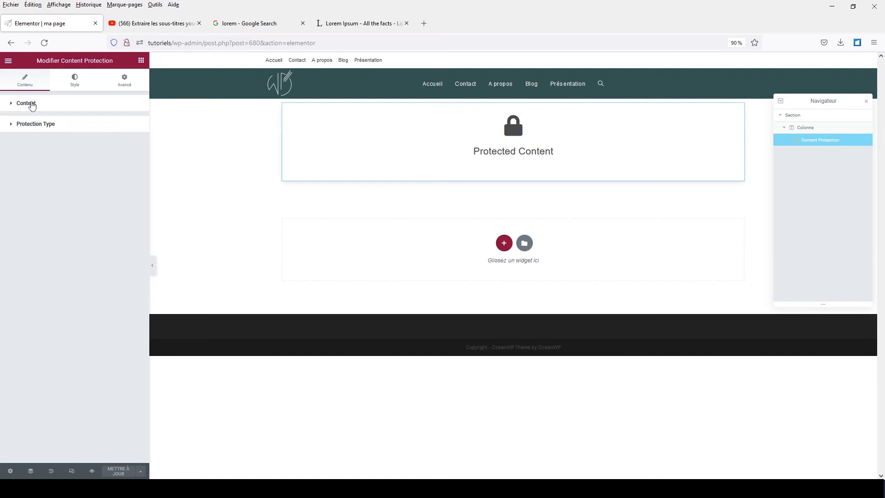
Switch the widget's protection type to Password protected, set a password, and save with Mettre à jour.
{"action": "left_click", "coordinate": [29, 129]}
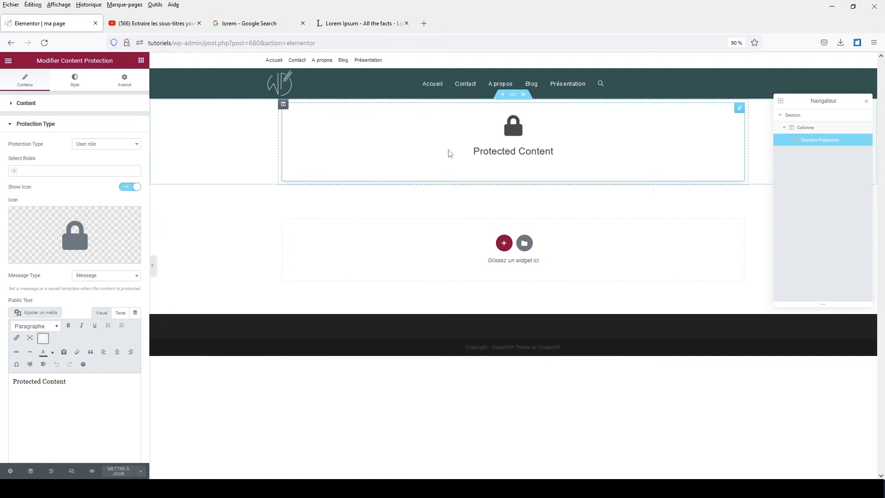
{"action": "left_click", "coordinate": [89, 146]}
{"action": "left_click", "coordinate": [90, 165]}
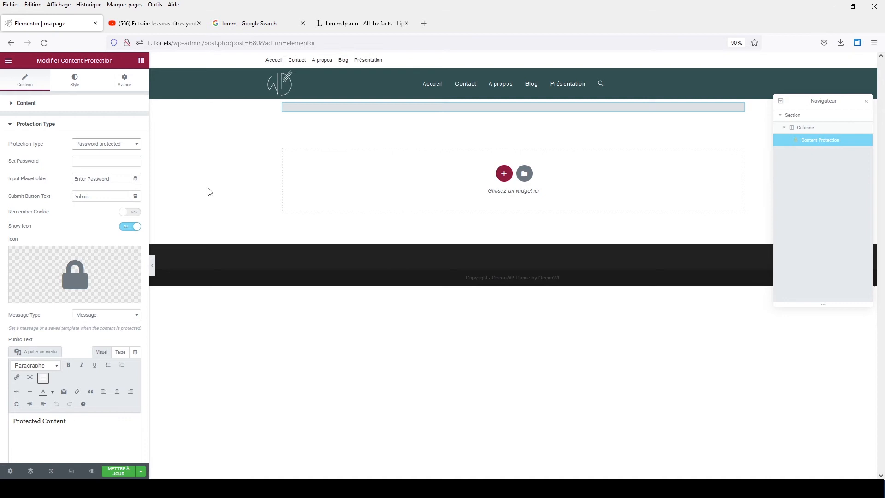
{"action": "left_click", "coordinate": [95, 161]}
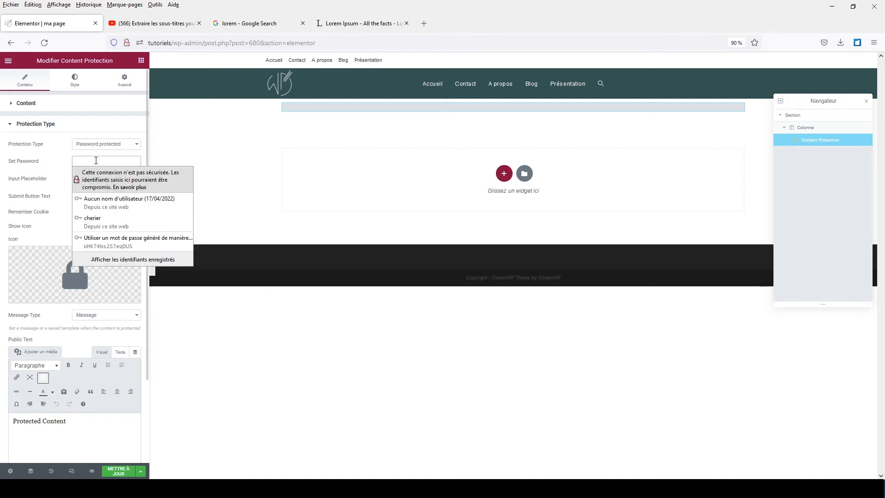
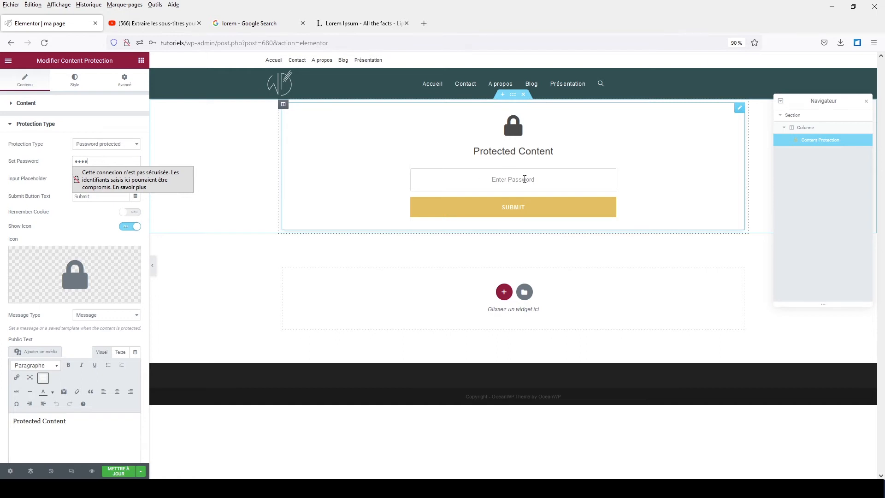
{"action": "left_click", "coordinate": [64, 155]}
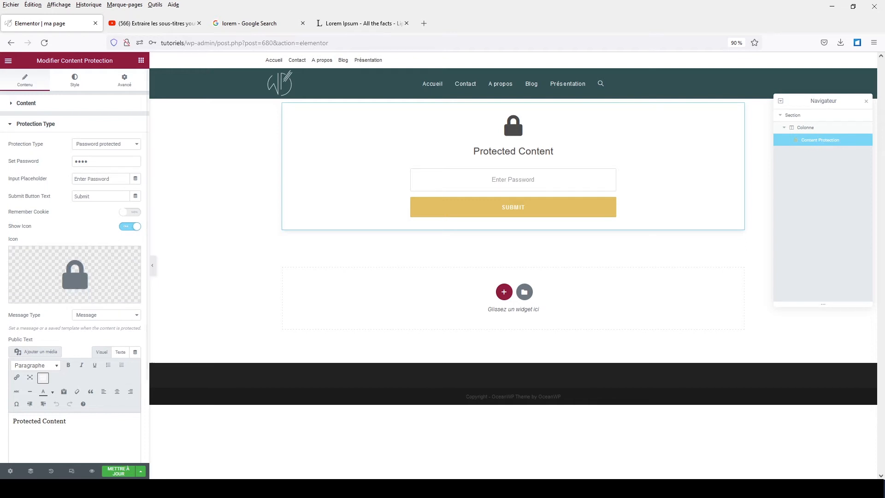
{"action": "left_click", "coordinate": [110, 474]}
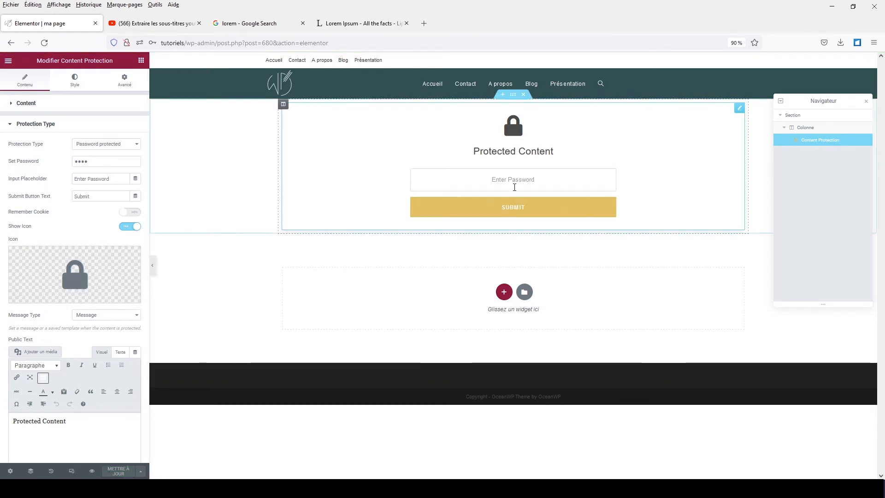
Check the Enter Password box and Protected Content text, then preview the page in a new tab.
{"action": "left_click", "coordinate": [500, 181]}
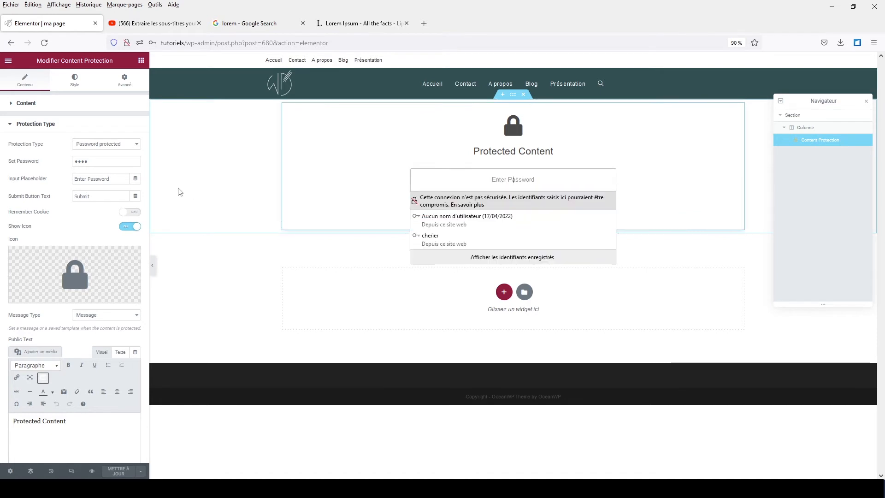
{"action": "left_click_drag", "start_coordinate": [76, 178], "coordinate": [97, 196]}
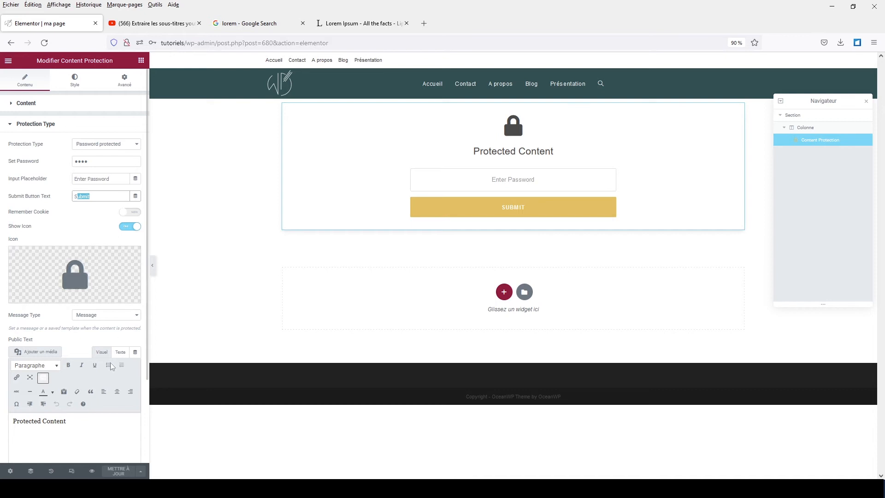
{"action": "left_click_drag", "start_coordinate": [80, 424], "coordinate": [1, 423]}
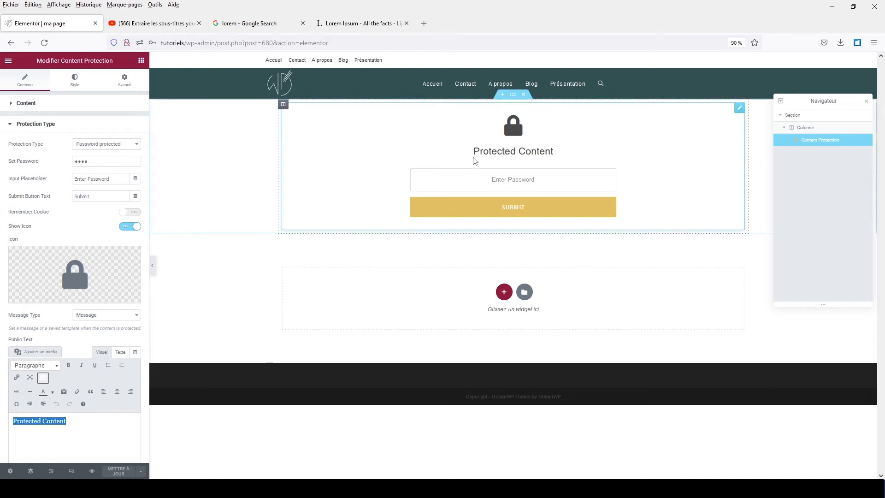
{"action": "left_click", "coordinate": [92, 471]}
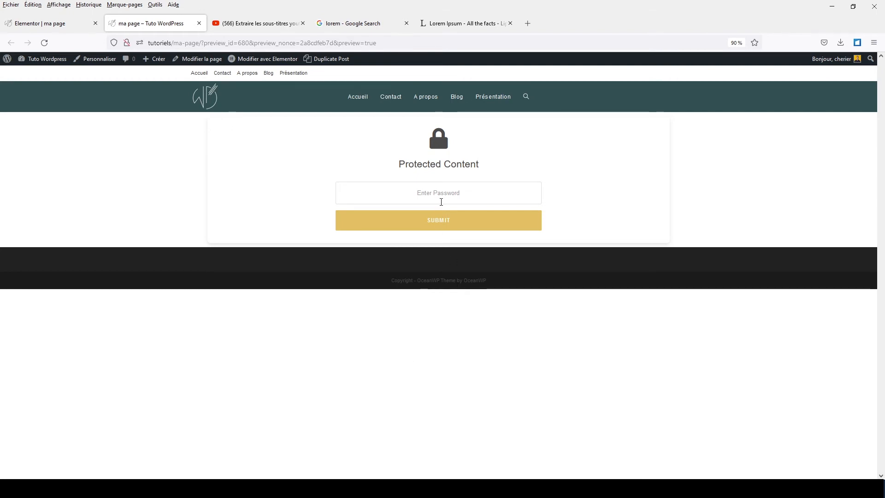
Unlock the preview with the widget's password, then return to the Elementor | ma page tab.
{"action": "left_click", "coordinate": [438, 196]}
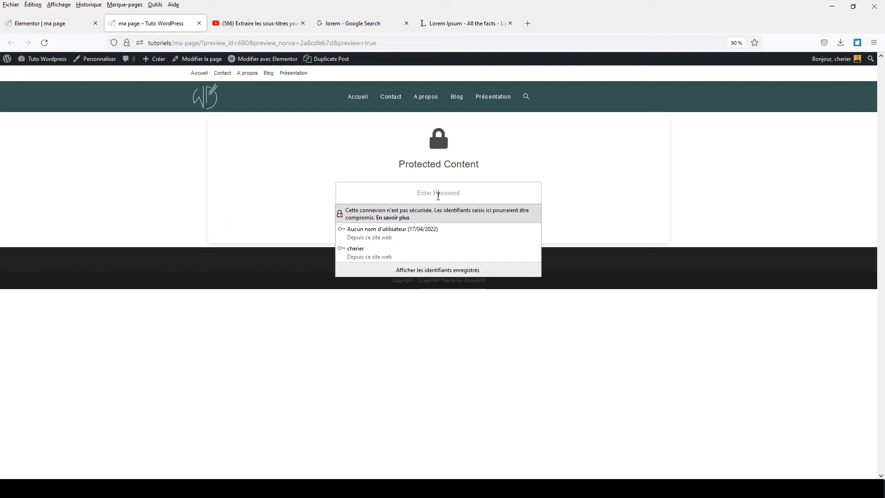
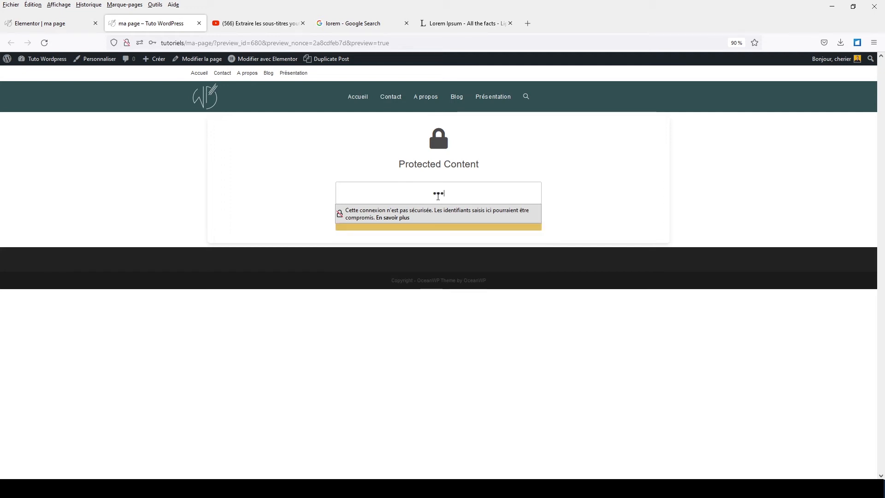
{"action": "key", "text": "Return"}
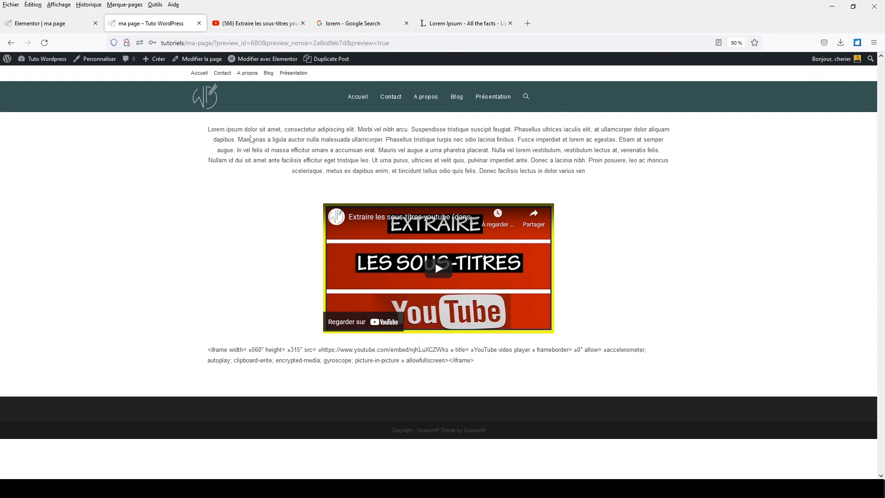
{"action": "left_click", "coordinate": [77, 26]}
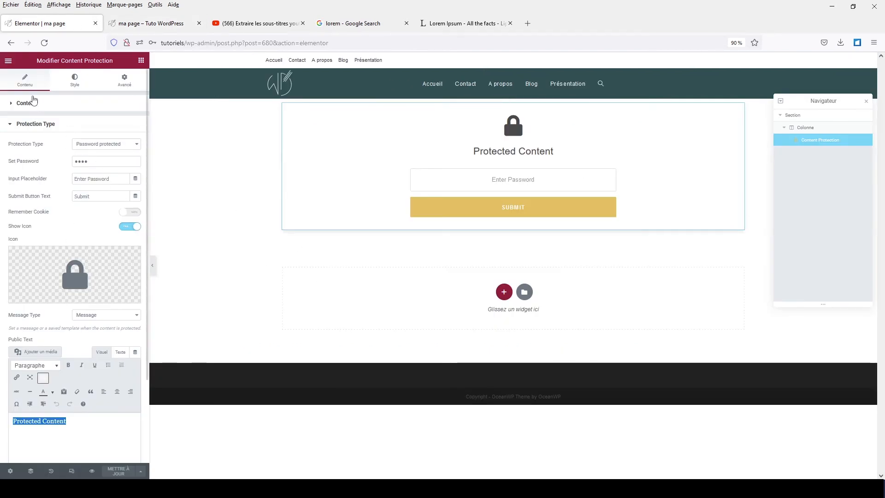
Leave Elementor via the WordPress editor and dashboard, and open the Comptes users list.
{"action": "left_click", "coordinate": [8, 60]}
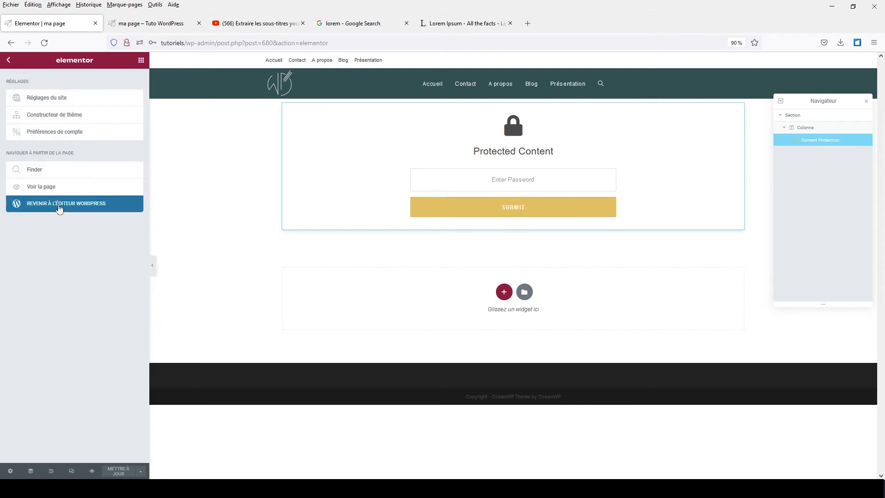
{"action": "left_click", "coordinate": [60, 206]}
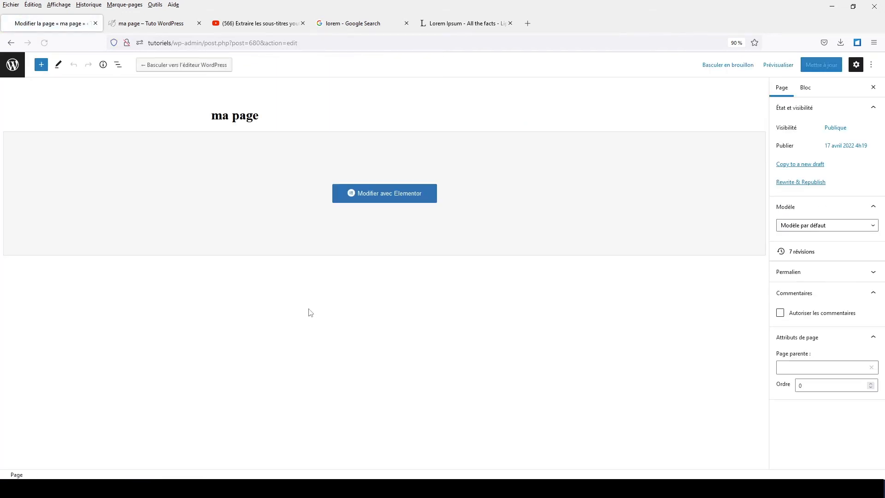
{"action": "left_click", "coordinate": [15, 70]}
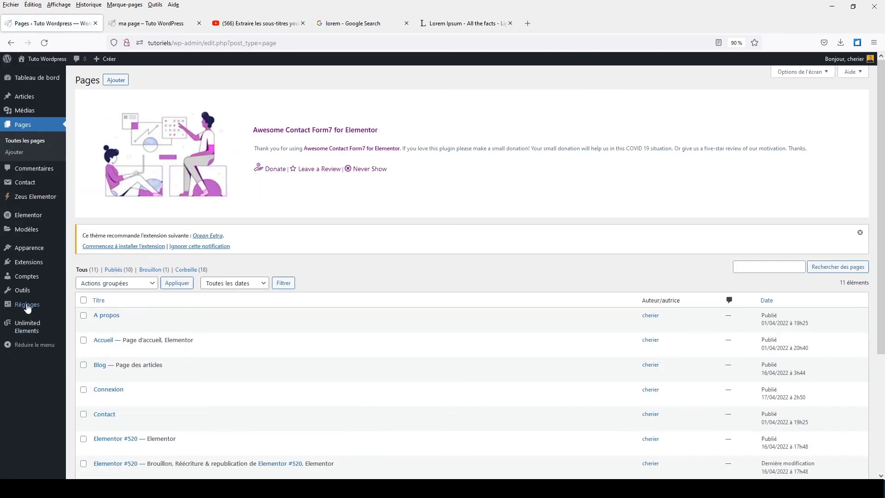
{"action": "mouse_move", "coordinate": [21, 280]}
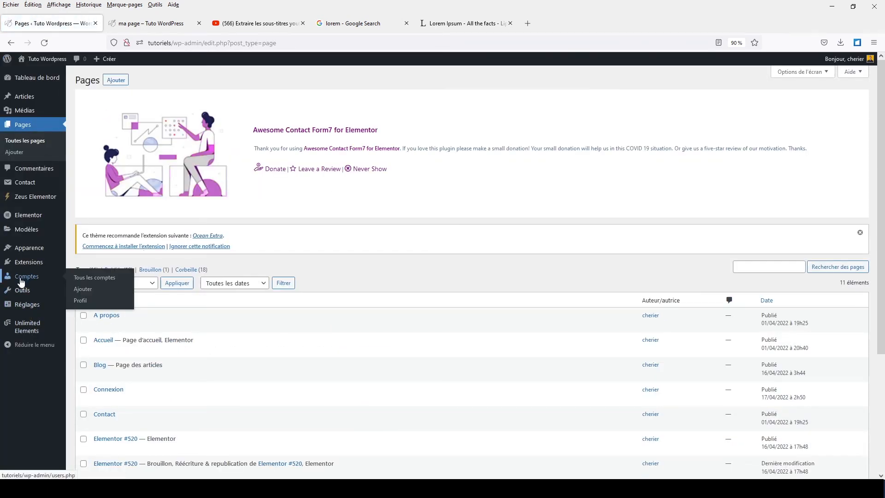
{"action": "left_click", "coordinate": [21, 280]}
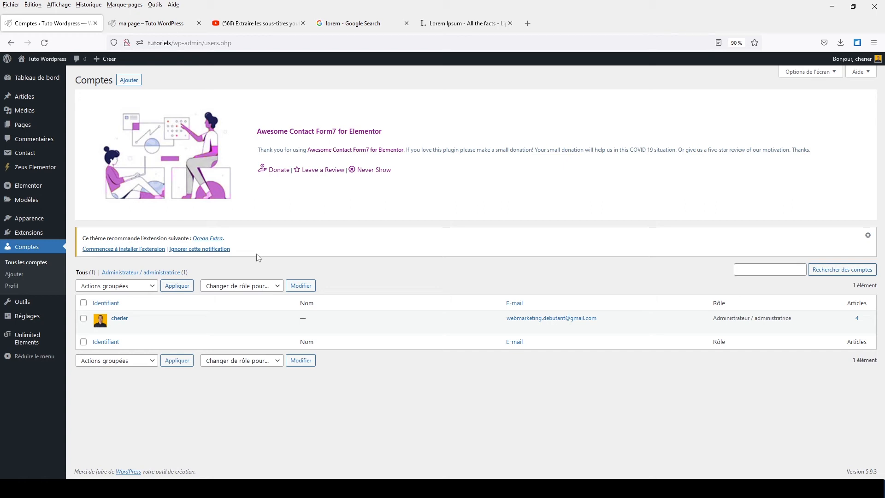
Start a new account with the user's e-mail, a first name, and Français as language.
{"action": "left_click", "coordinate": [123, 82]}
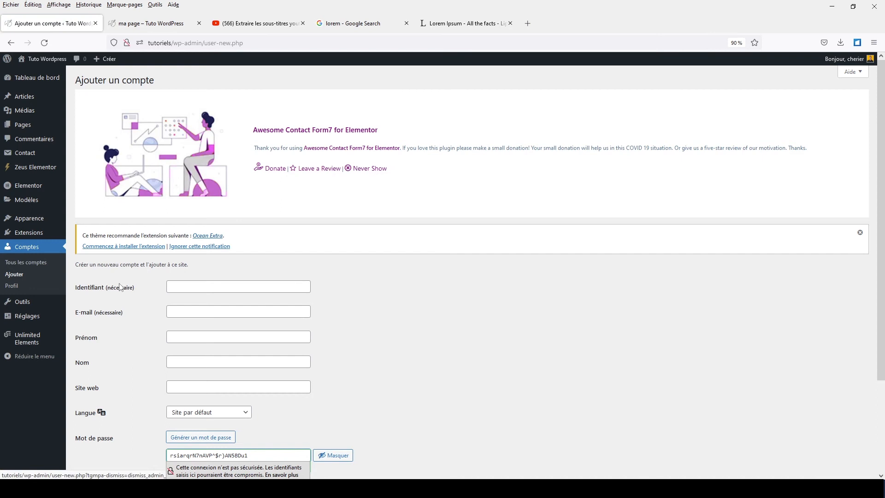
{"action": "left_click", "coordinate": [191, 306]}
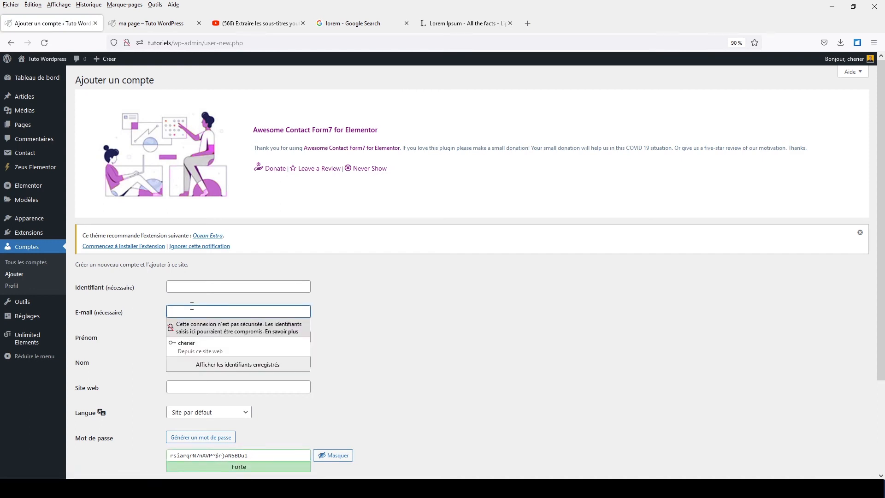
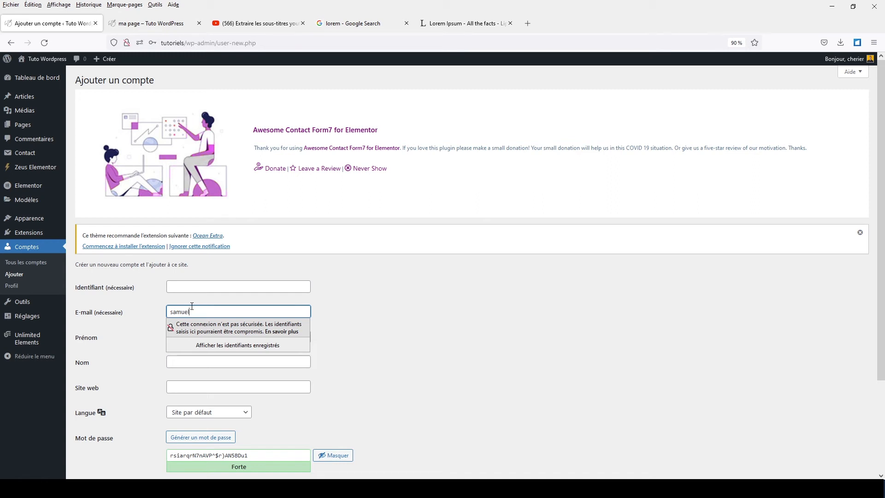
{"action": "left_click", "coordinate": [153, 305]}
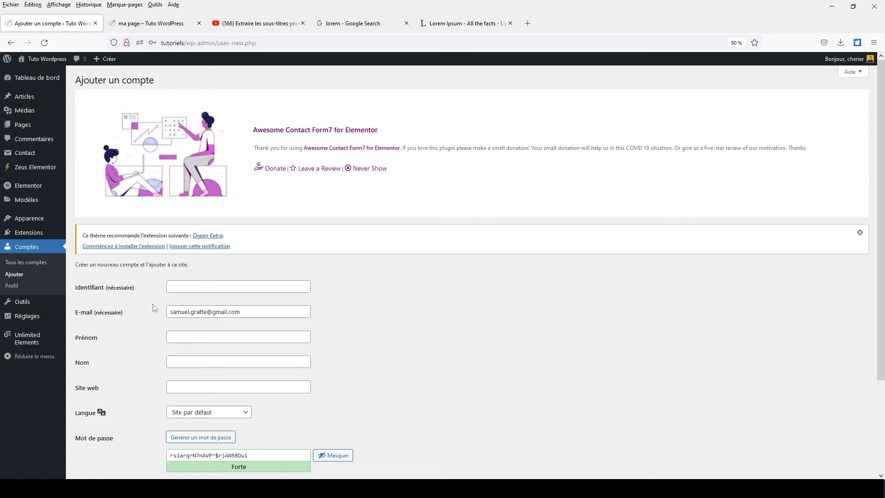
{"action": "left_click", "coordinate": [200, 336]}
{"action": "type", "text": "sam"}
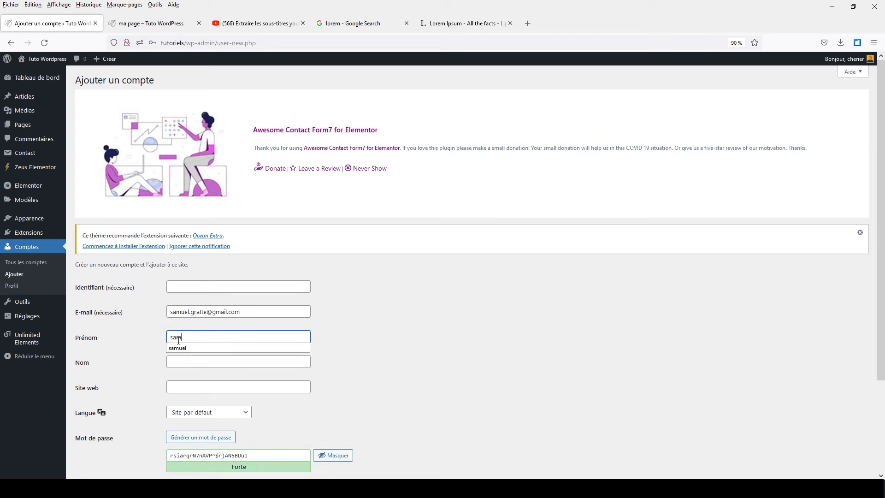
{"action": "left_click", "coordinate": [198, 418]}
{"action": "left_click", "coordinate": [192, 450]}
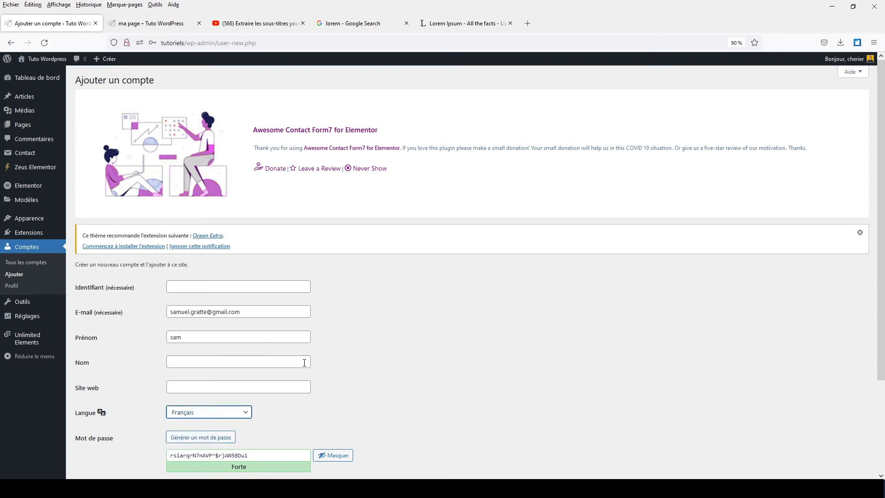
Enter the username, replace the generated password with a weak one, and confirm using it.
{"action": "left_click", "coordinate": [192, 287]}
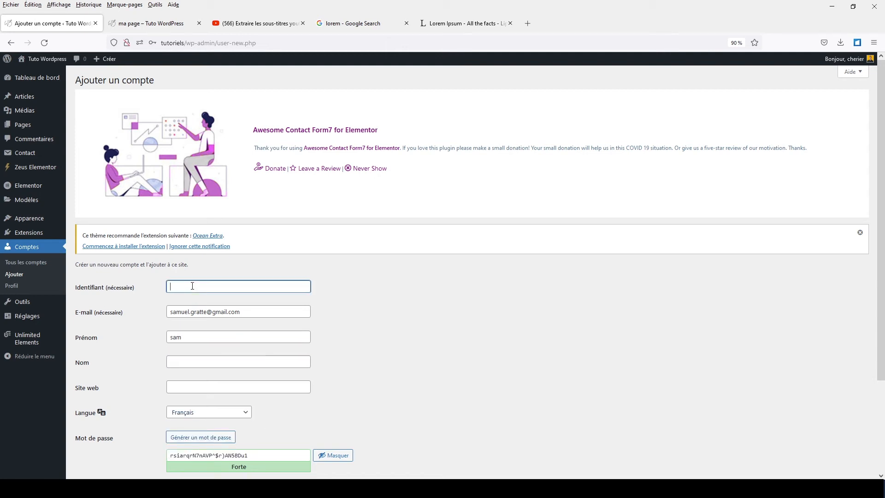
{"action": "type", "text": "samuel"}
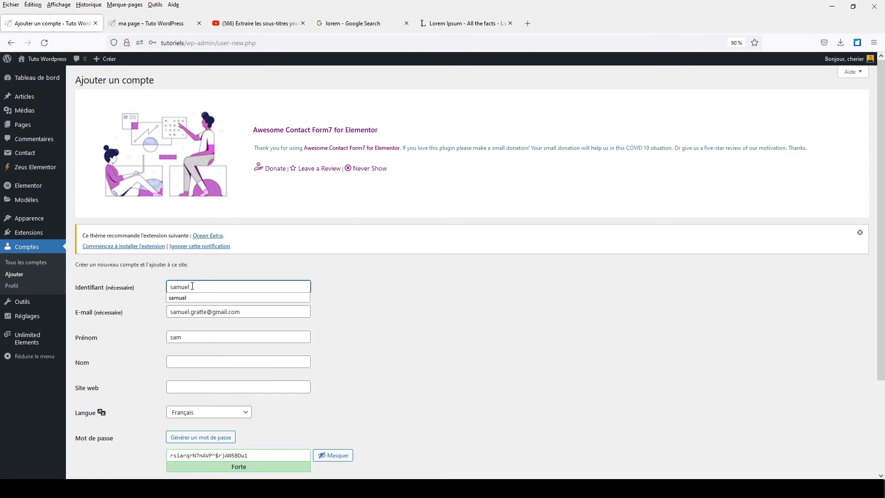
{"action": "left_click", "coordinate": [325, 303]}
{"action": "scroll", "coordinate": [328, 304], "scroll_direction": "down", "scroll_amount": 3}
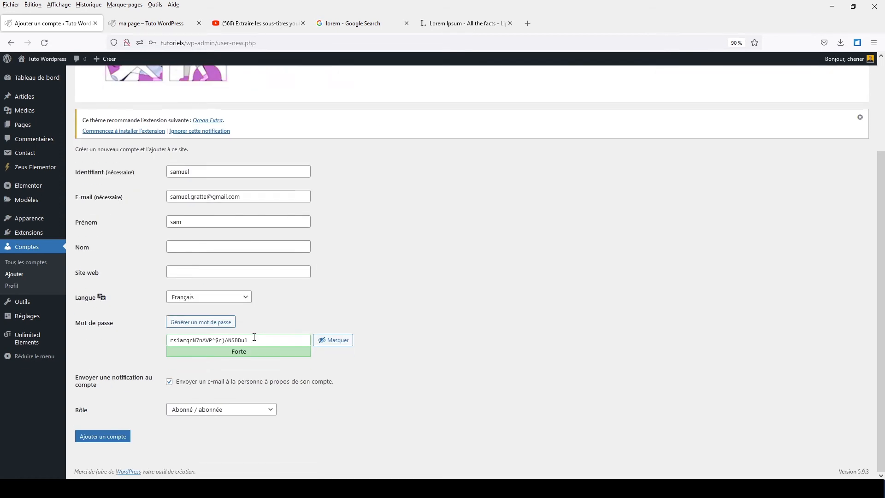
{"action": "left_click_drag", "start_coordinate": [251, 340], "coordinate": [133, 340]}
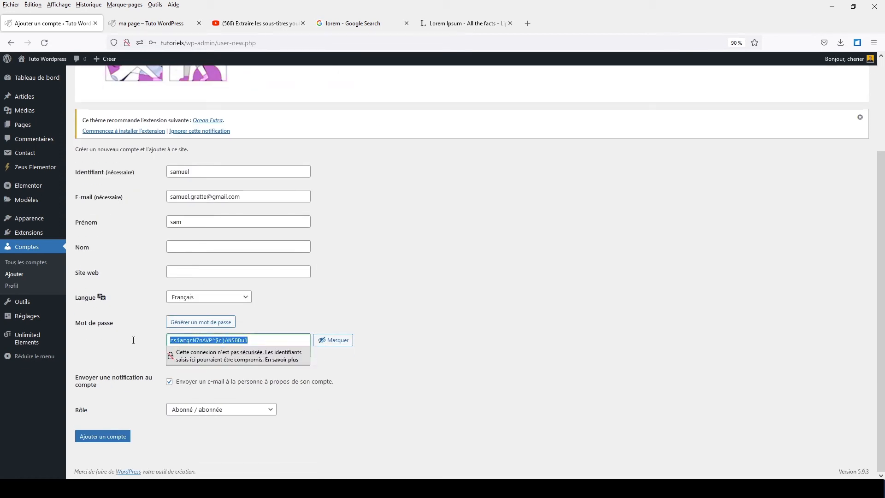
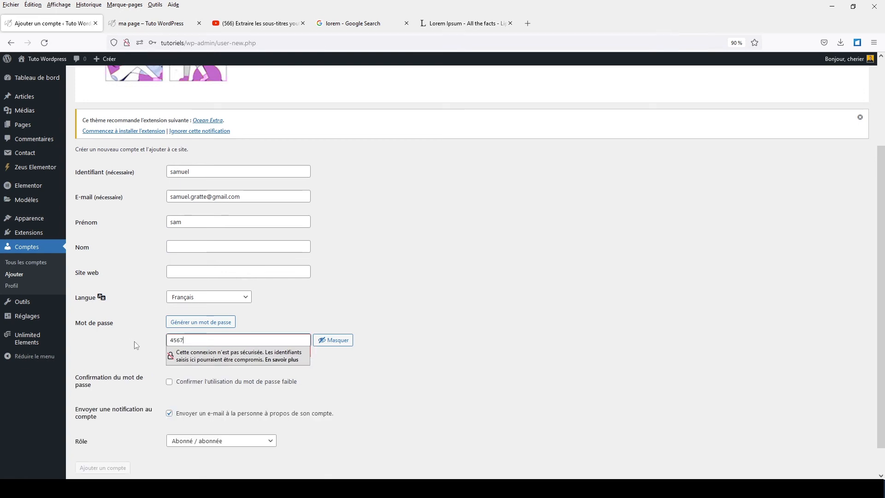
{"action": "left_click", "coordinate": [134, 341]}
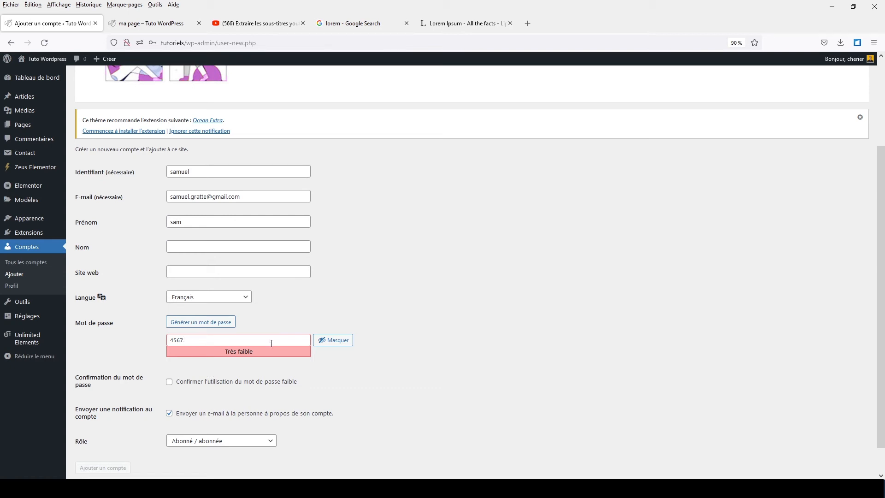
{"action": "left_click", "coordinate": [169, 383]}
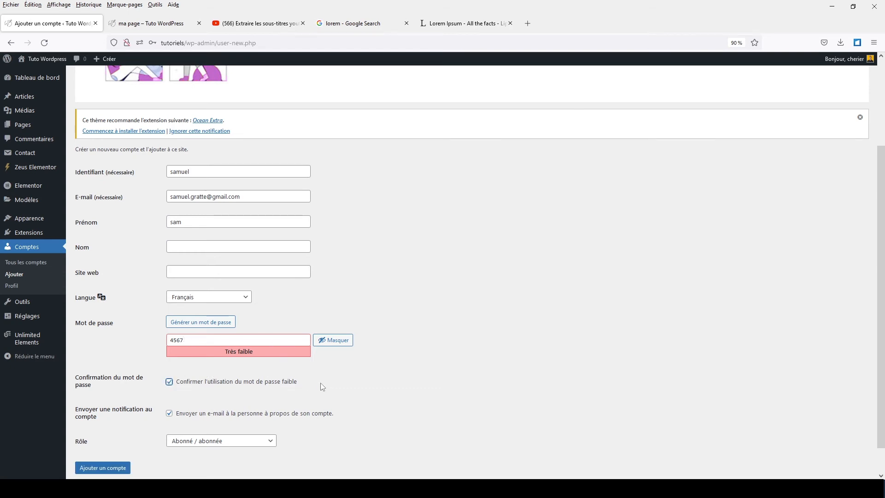
{"action": "scroll", "coordinate": [323, 388], "scroll_direction": "down", "scroll_amount": 2}
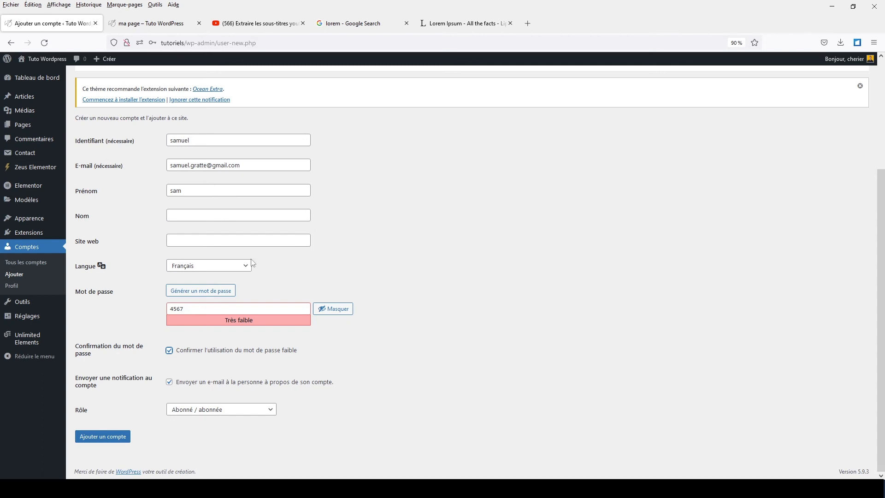
Submit the form with Ajouter un compte to create the Abonné account.
{"action": "left_click", "coordinate": [118, 438]}
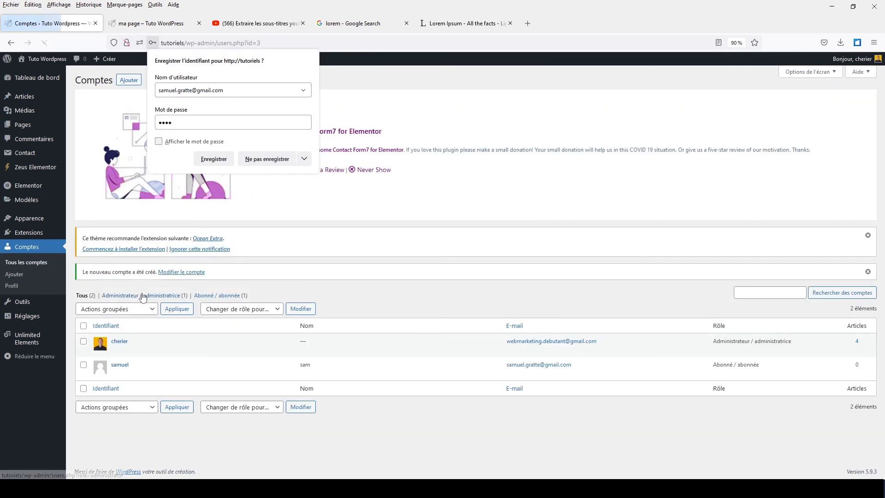
{"action": "mouse_move", "coordinate": [115, 369]}
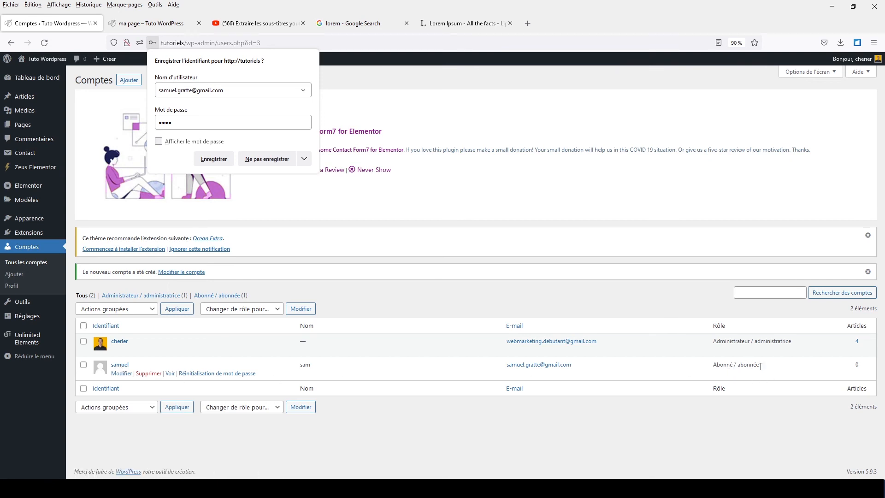
Edit the new user, keep the Rôle set to Abonné, and save with Mettre à jour le compte.
{"action": "left_click", "coordinate": [122, 374]}
{"action": "scroll", "coordinate": [130, 379], "scroll_direction": "down", "scroll_amount": 10}
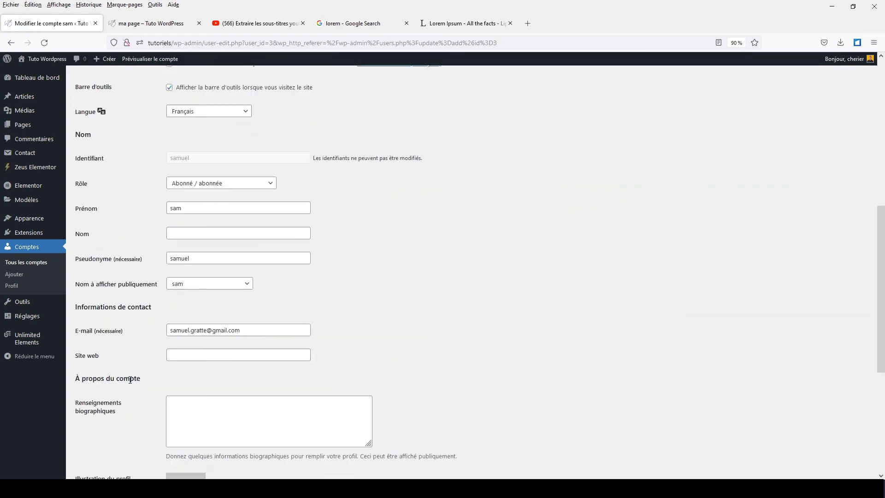
{"action": "scroll", "coordinate": [130, 380], "scroll_direction": "down", "scroll_amount": 4}
{"action": "scroll", "coordinate": [138, 361], "scroll_direction": "up", "scroll_amount": 3}
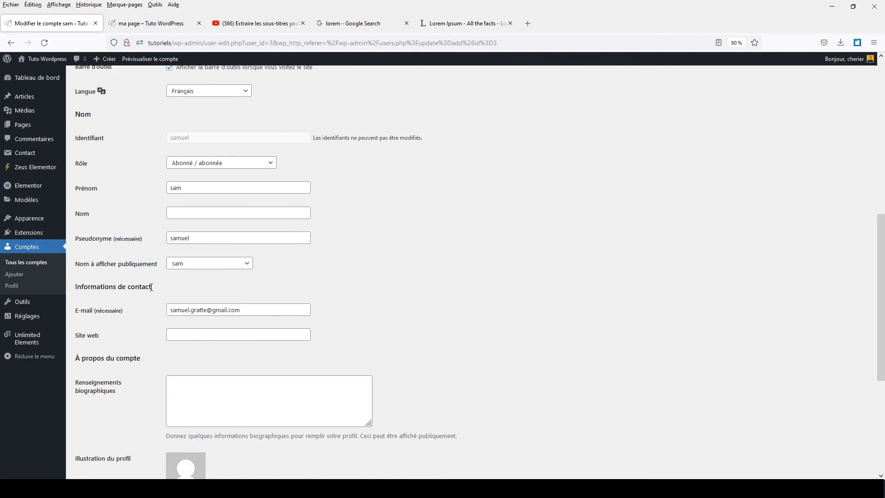
{"action": "left_click", "coordinate": [185, 165]}
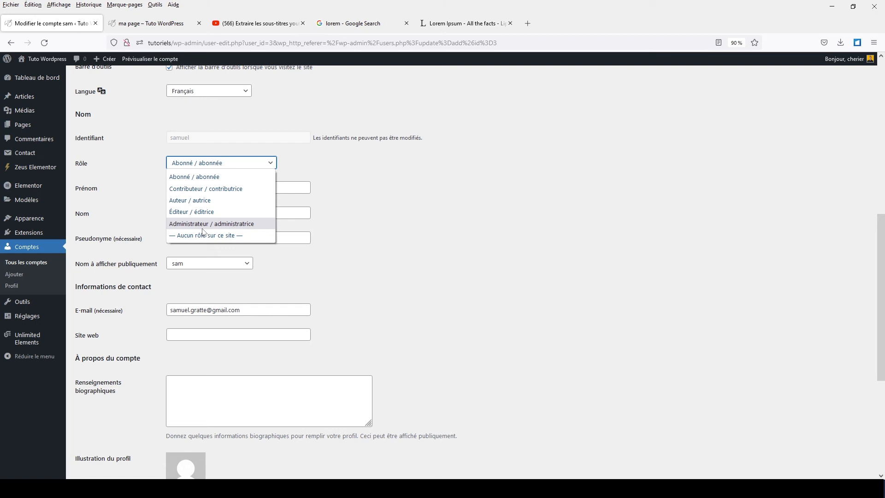
{"action": "left_click", "coordinate": [201, 179]}
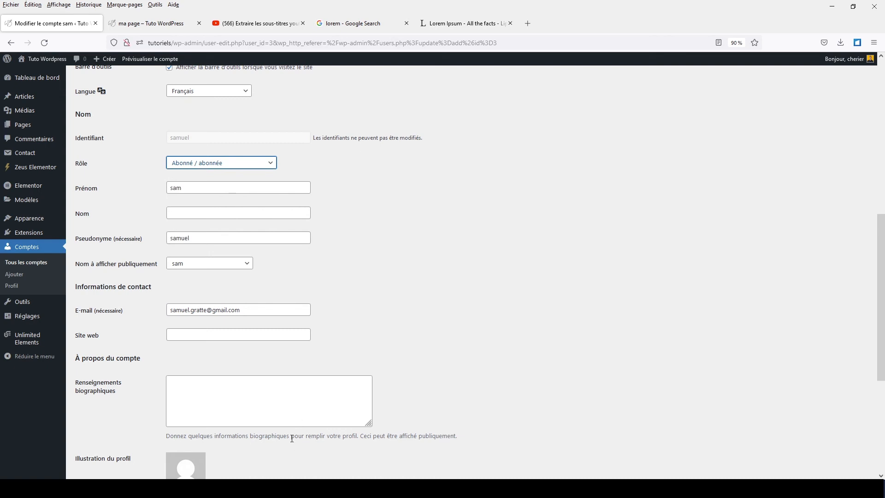
{"action": "scroll", "coordinate": [286, 436], "scroll_direction": "down", "scroll_amount": 2}
{"action": "scroll", "coordinate": [279, 435], "scroll_direction": "down", "scroll_amount": 3}
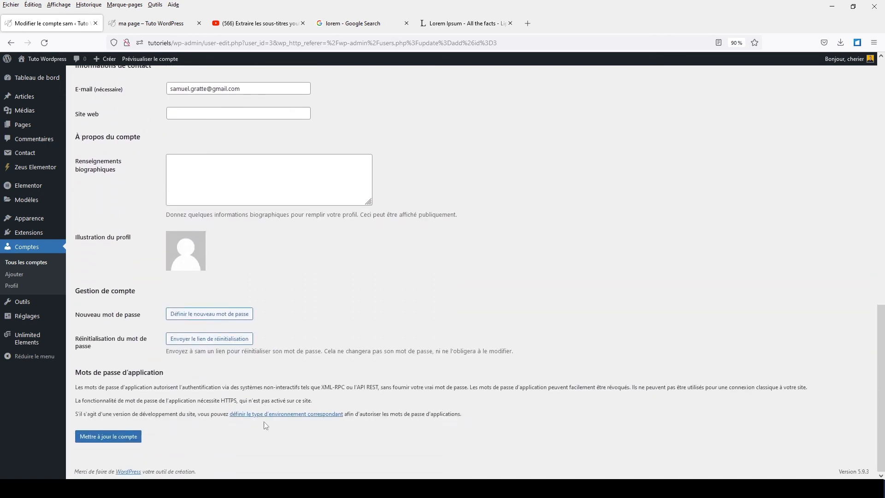
{"action": "left_click", "coordinate": [134, 438]}
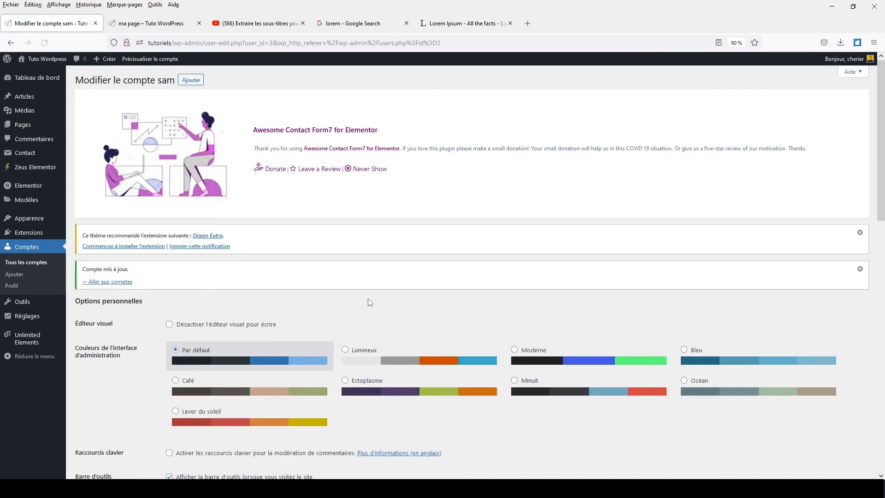
Show Tous les comptes sorted by Identifiant, then return to the Elementor editor tab.
{"action": "scroll", "coordinate": [368, 297], "scroll_direction": "down", "scroll_amount": 1}
{"action": "scroll", "coordinate": [368, 298], "scroll_direction": "down", "scroll_amount": 4}
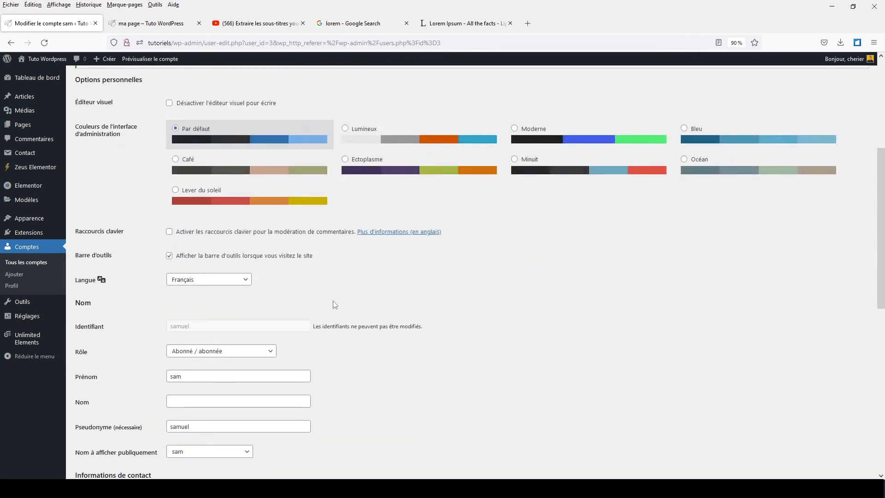
{"action": "left_click", "coordinate": [30, 266]}
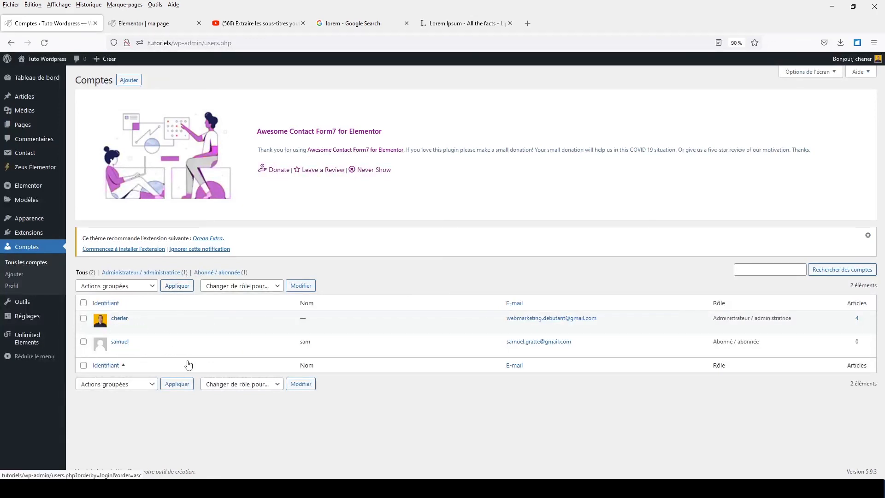
{"action": "left_click", "coordinate": [167, 361]}
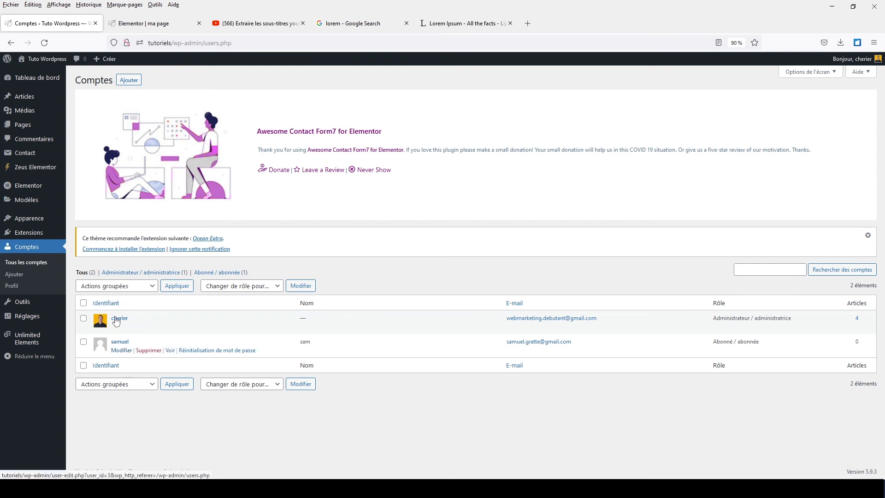
{"action": "left_click", "coordinate": [141, 25]}
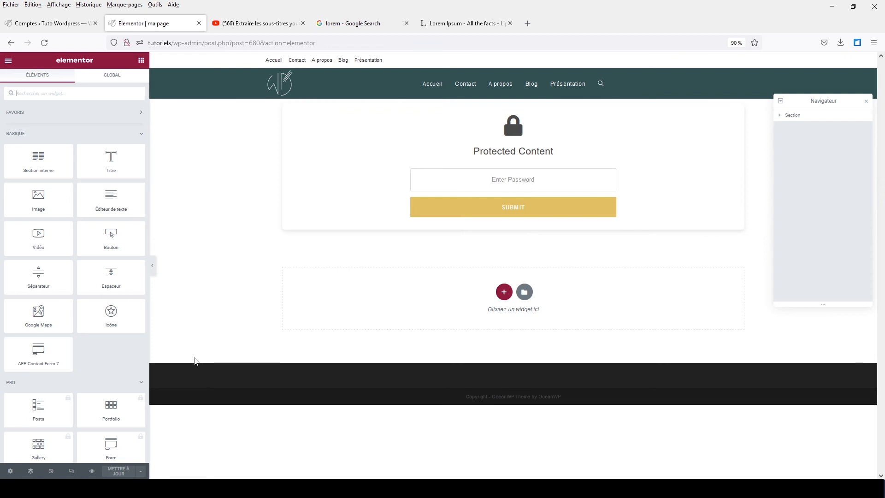
Switch the Content Protection widget to User role protection, allowing Subscriber and Administrator.
{"action": "left_click", "coordinate": [739, 109]}
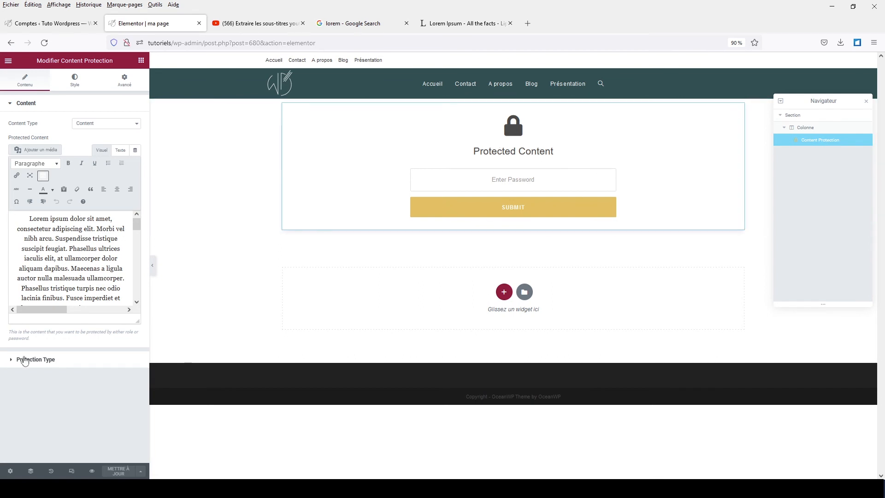
{"action": "left_click", "coordinate": [24, 364]}
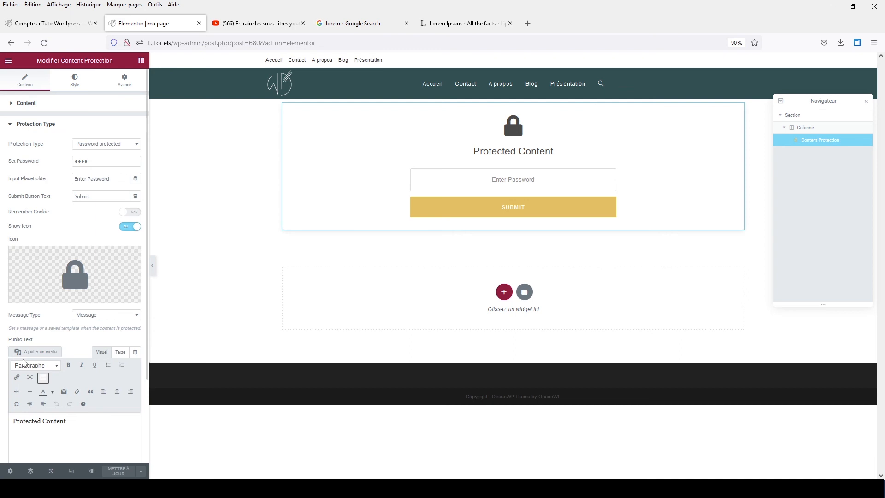
{"action": "scroll", "coordinate": [68, 284], "scroll_direction": "down", "scroll_amount": 2}
{"action": "scroll", "coordinate": [68, 283], "scroll_direction": "up", "scroll_amount": 2}
{"action": "left_click", "coordinate": [102, 145]}
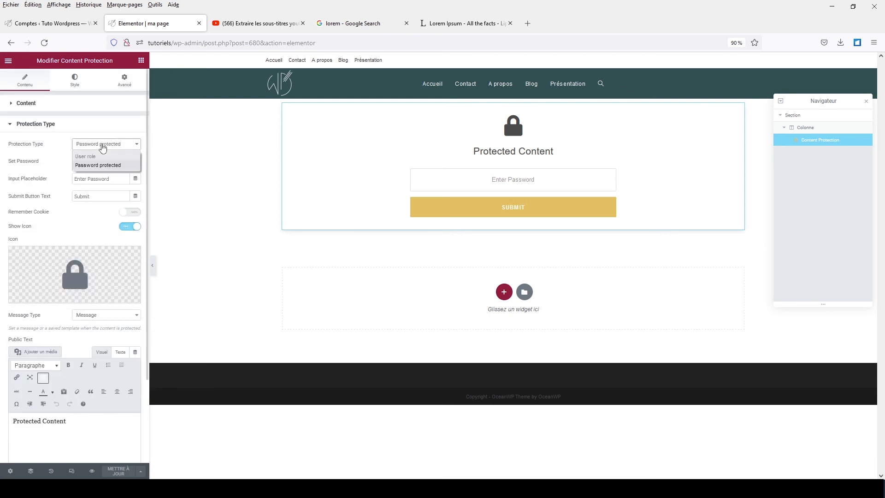
{"action": "left_click", "coordinate": [92, 156]}
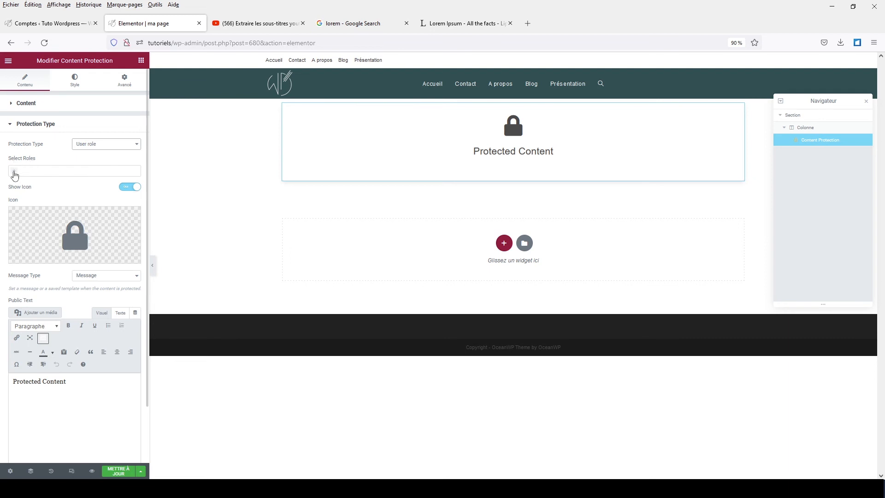
{"action": "left_click", "coordinate": [14, 174]}
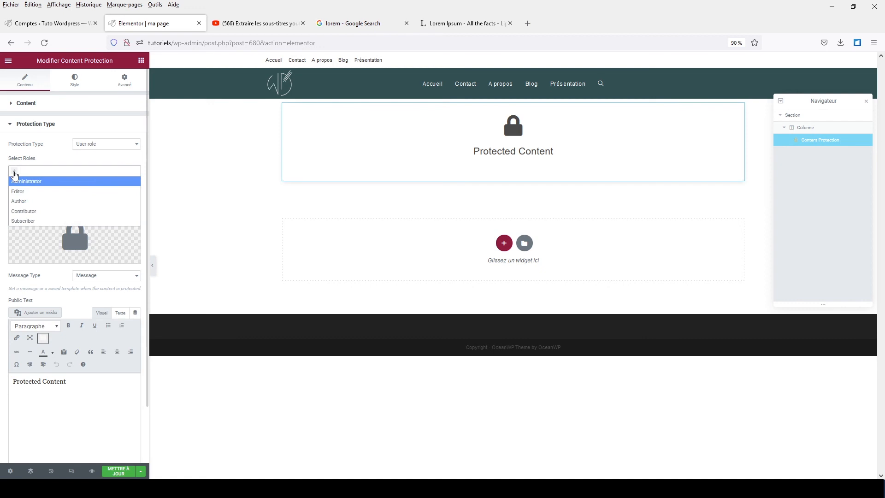
{"action": "left_click", "coordinate": [16, 222]}
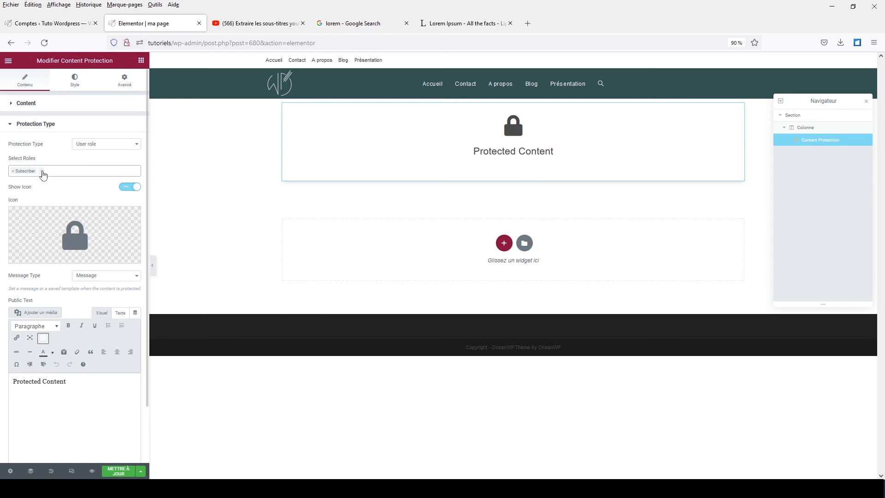
{"action": "left_click", "coordinate": [43, 175]}
{"action": "left_click", "coordinate": [40, 181]}
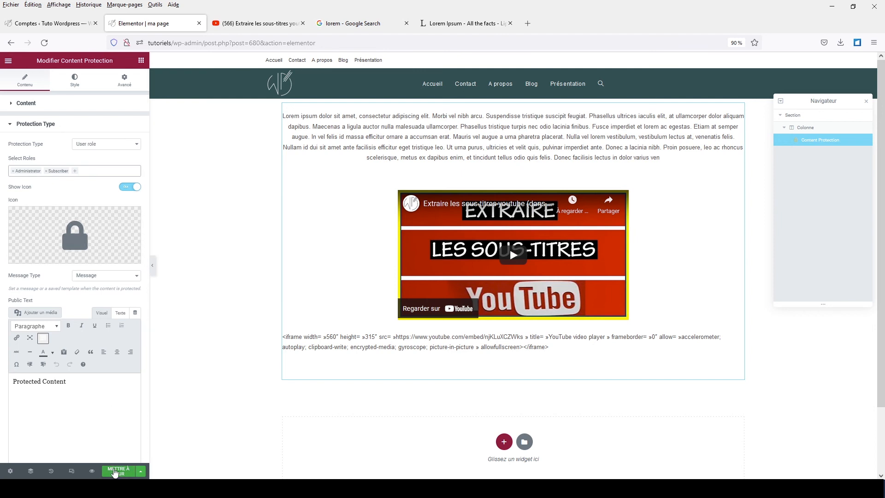
Save the Content Protection page changes and preview the page in a new tab.
{"action": "left_click_drag", "start_coordinate": [79, 382], "coordinate": [13, 382]}
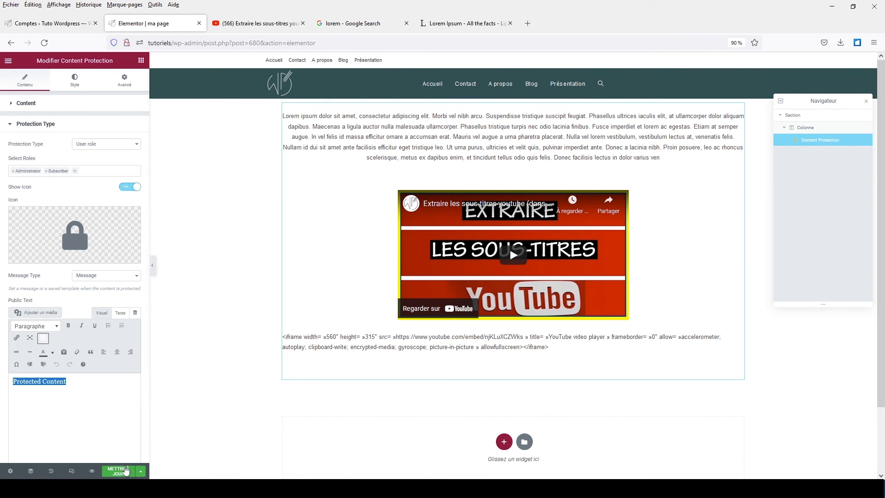
{"action": "left_click", "coordinate": [121, 472]}
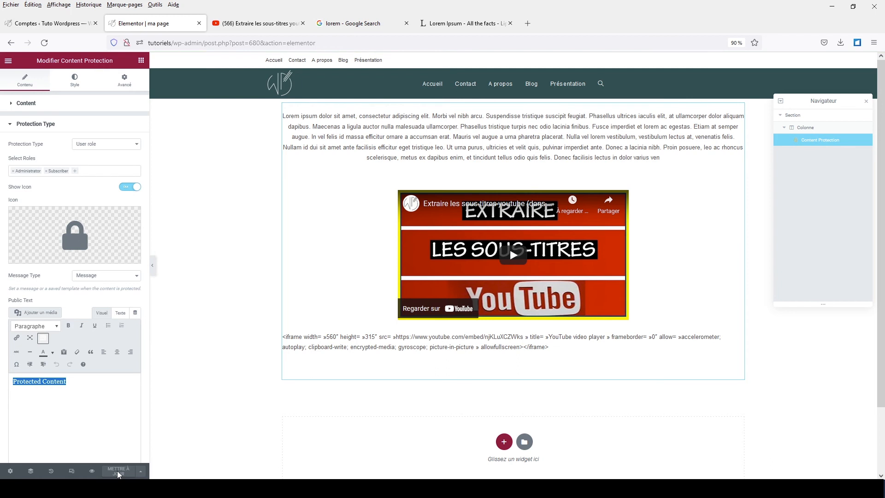
{"action": "left_click", "coordinate": [92, 472]}
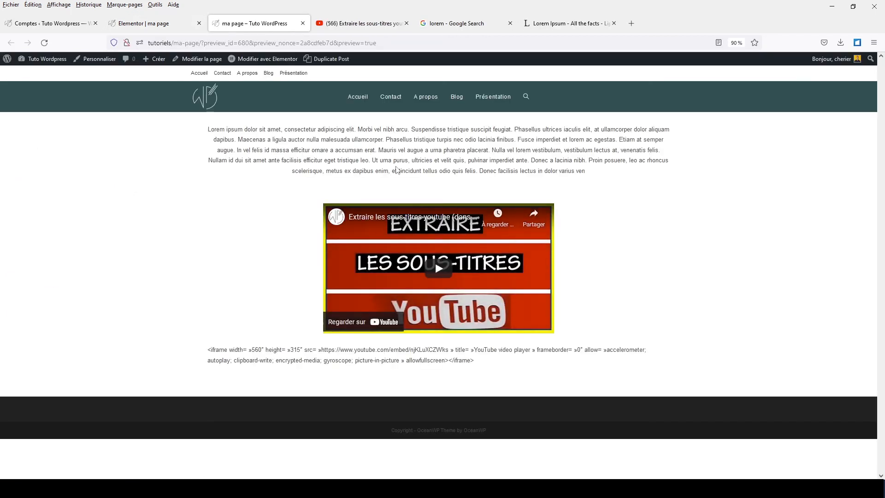
Copy the ma-page preview address and bring the private browsing window to the front.
{"action": "mouse_move", "coordinate": [837, 62]}
{"action": "left_click_drag", "start_coordinate": [204, 43], "coordinate": [148, 43]}
{"action": "key", "text": "ctrl+c"}
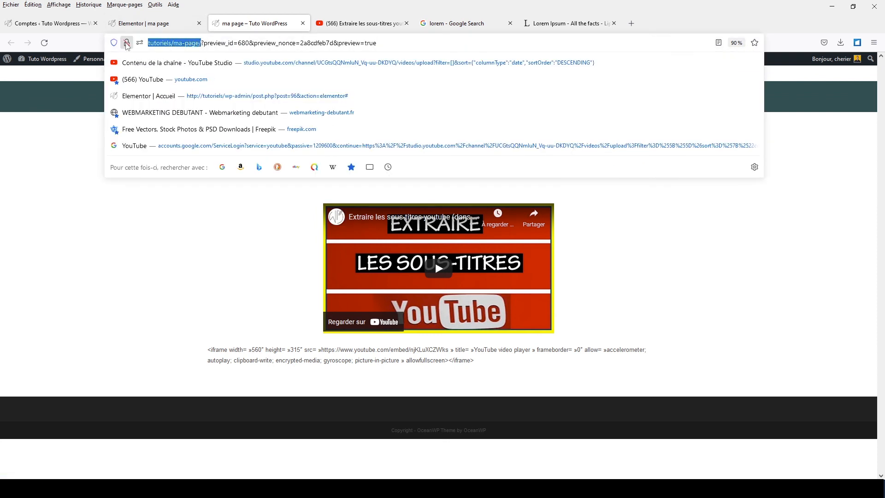
{"action": "right_click", "coordinate": [167, 42]}
{"action": "left_click", "coordinate": [180, 96]}
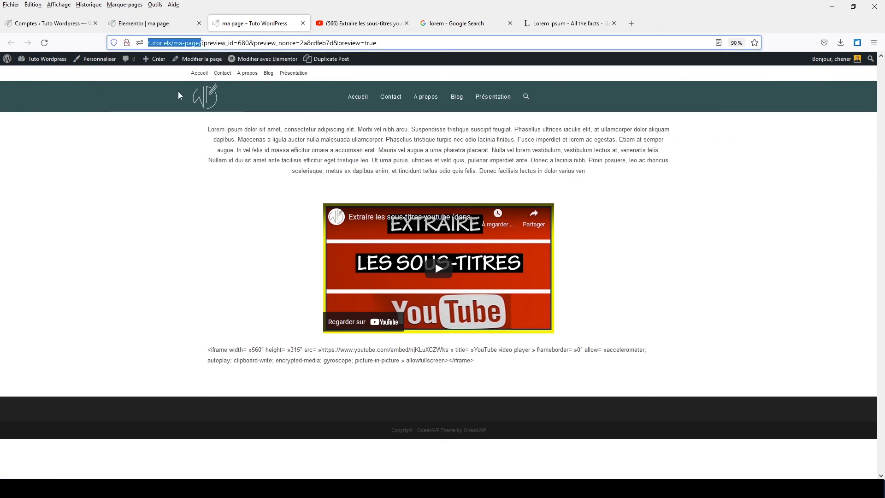
{"action": "mouse_move", "coordinate": [304, 489]}
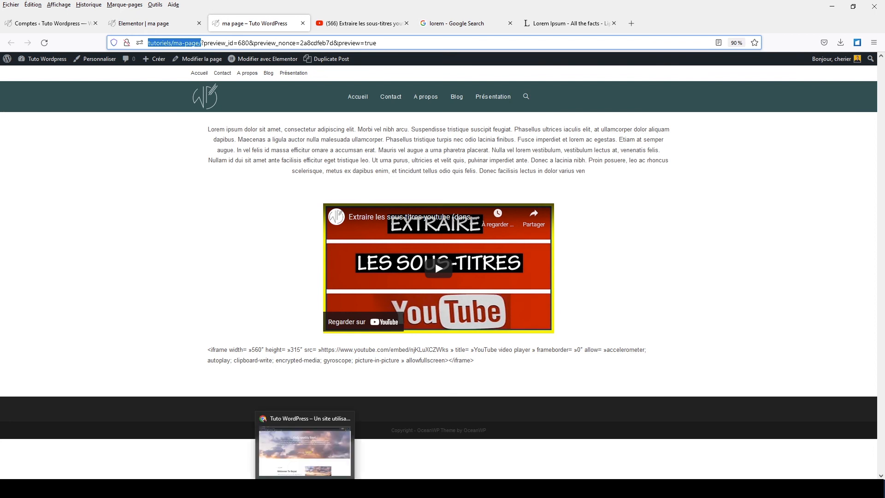
{"action": "left_click", "coordinate": [305, 489]}
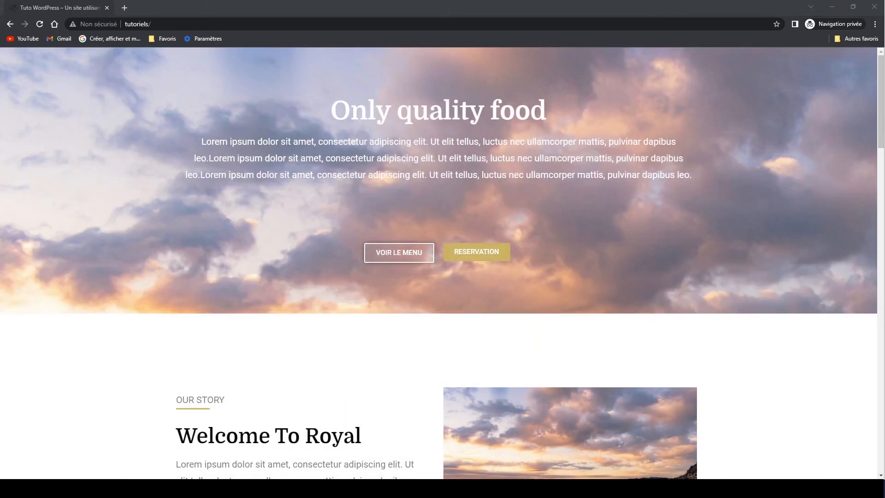
Paste the copied ma-page address in the private window to view it logged out.
{"action": "left_click", "coordinate": [126, 24]}
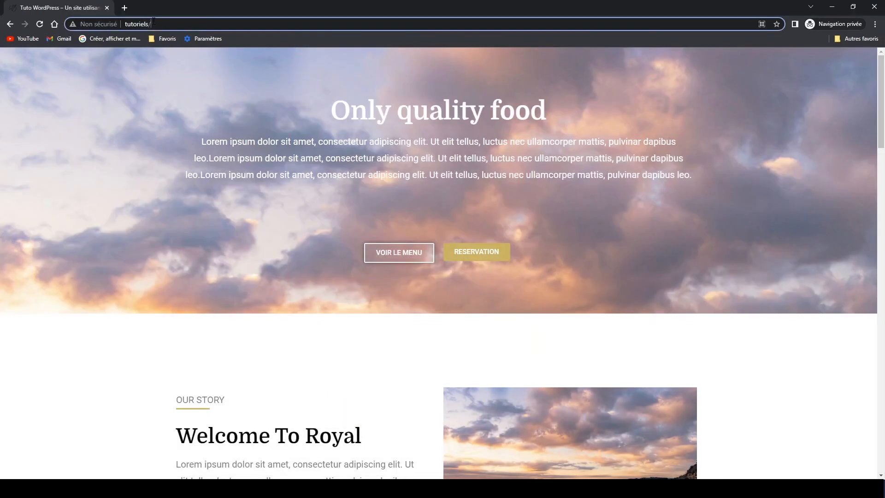
{"action": "right_click", "coordinate": [127, 23]}
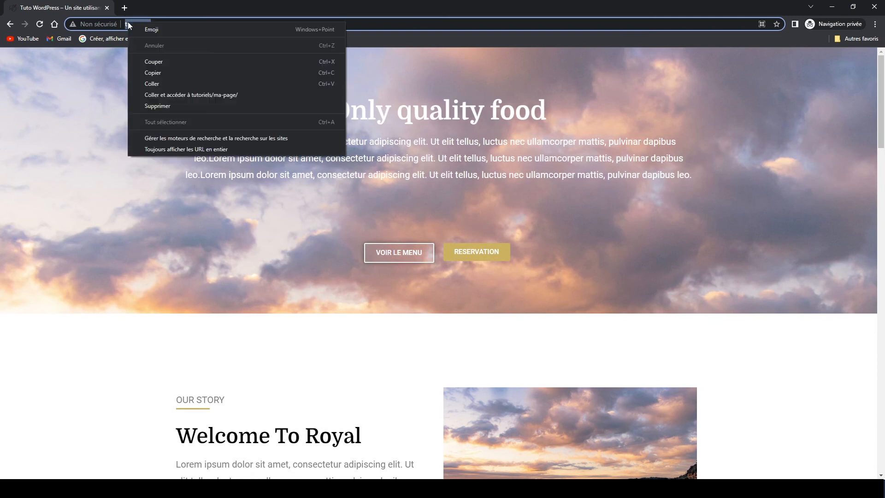
{"action": "left_click", "coordinate": [144, 80]}
{"action": "key", "text": "Return"}
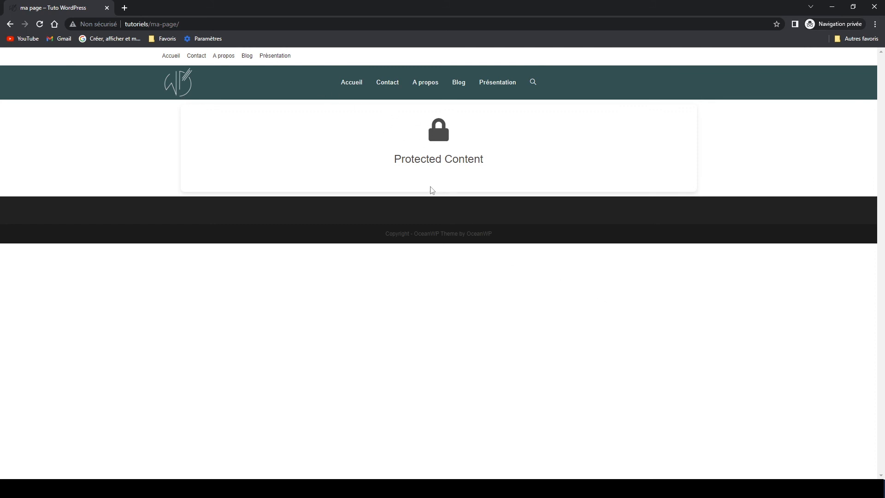
Replace ma-page/ with wp-admin in the address to load the login page.
{"action": "left_click_drag", "start_coordinate": [151, 24], "coordinate": [204, 25]}
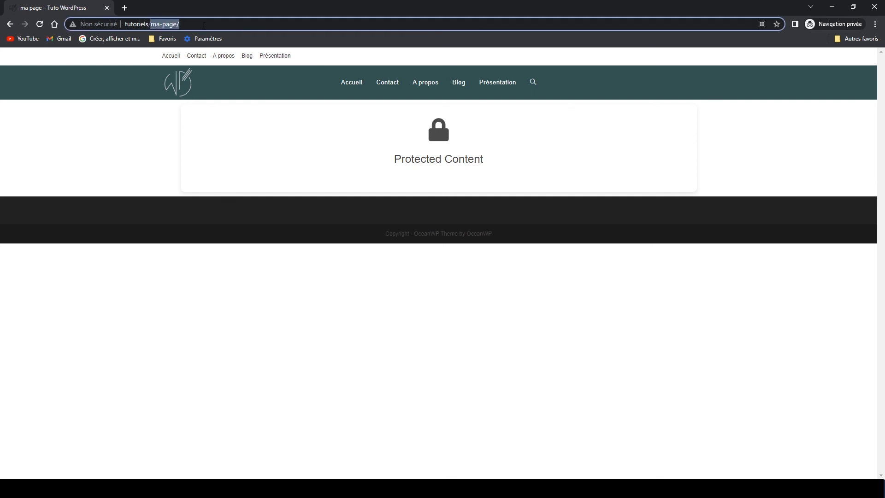
{"action": "type", "text": "wp-admi"}
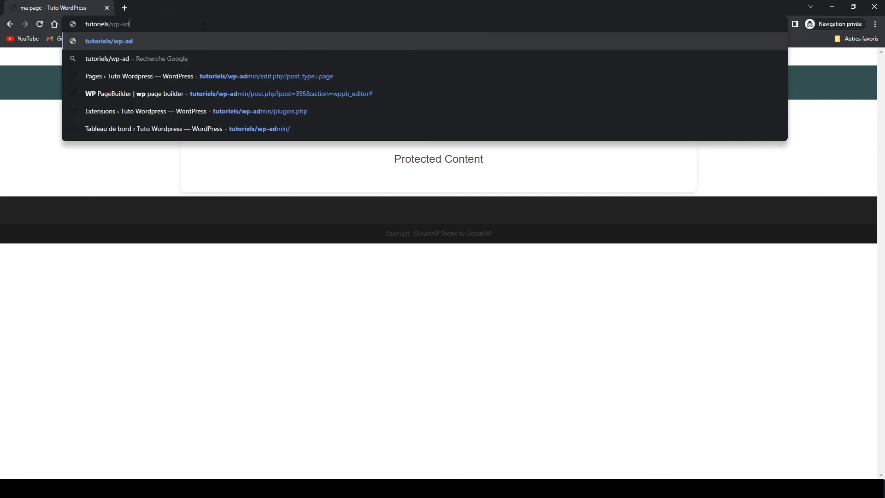
{"action": "type", "text": "n"}
{"action": "key", "text": "Return"}
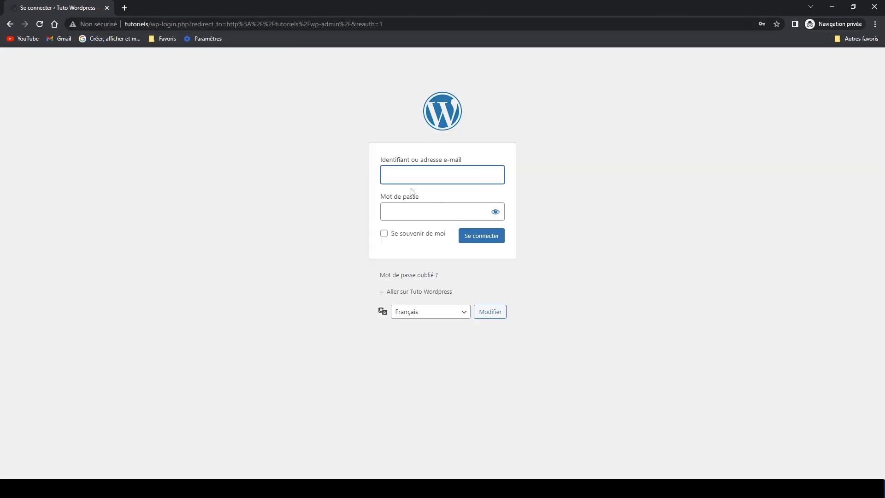
Enter the subscriber account's username and password and log in with Se connecter.
{"action": "type", "text": "samuel"}
{"action": "left_click", "coordinate": [404, 209]}
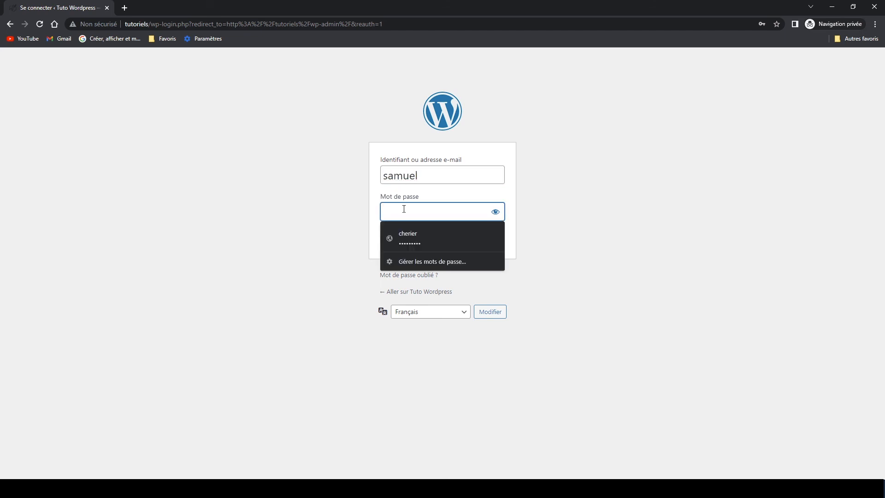
{"action": "type", "text": "••"}
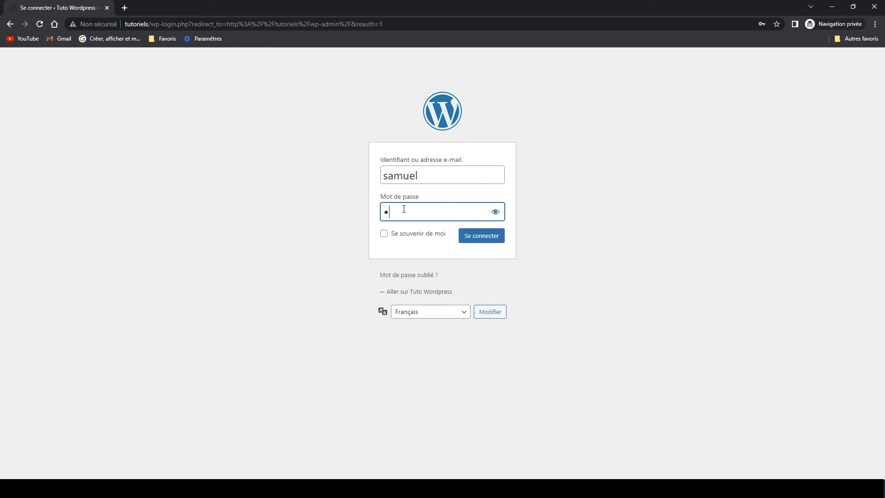
{"action": "type", "text": "••"}
{"action": "left_click", "coordinate": [490, 238]}
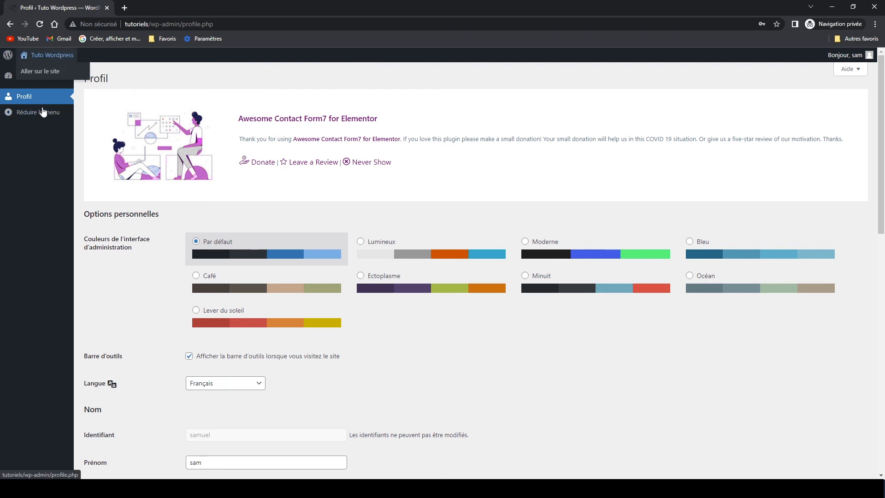
Scroll through the subscriber's limited Profil page.
{"action": "scroll", "coordinate": [346, 276], "scroll_direction": "down", "scroll_amount": 8}
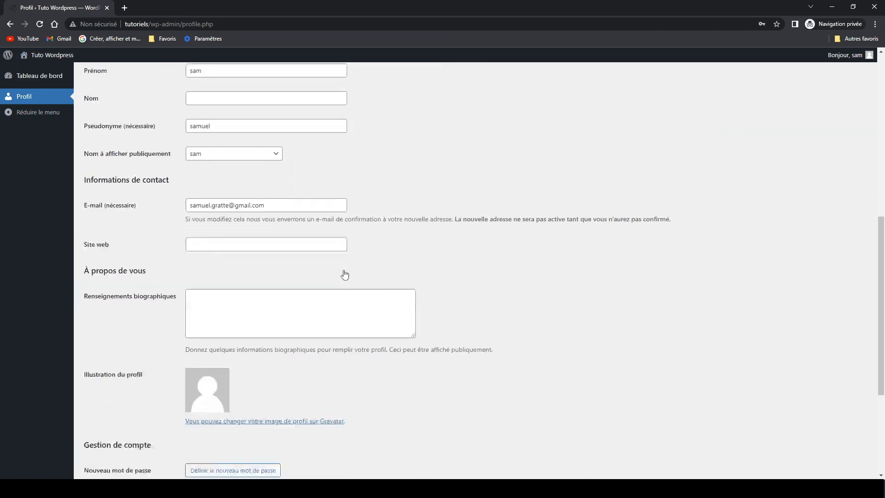
{"action": "scroll", "coordinate": [344, 275], "scroll_direction": "down", "scroll_amount": 4}
{"action": "scroll", "coordinate": [344, 275], "scroll_direction": "up", "scroll_amount": 4}
{"action": "scroll", "coordinate": [346, 274], "scroll_direction": "down", "scroll_amount": 4}
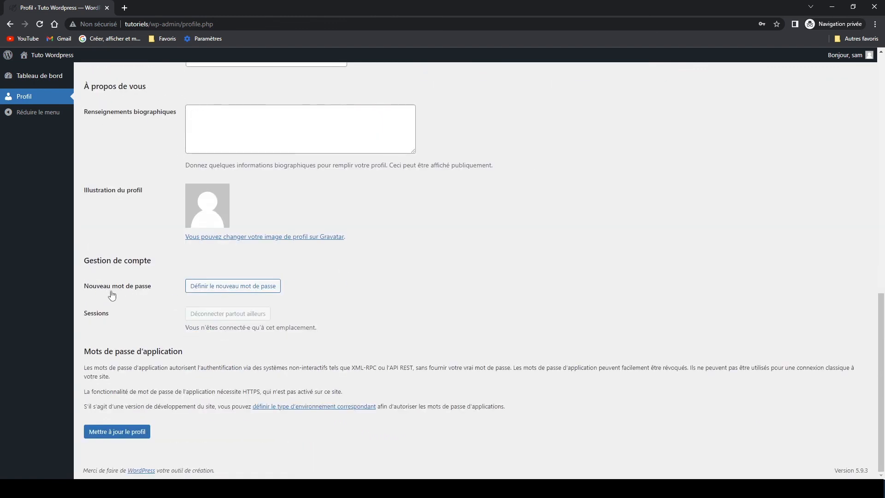
{"action": "scroll", "coordinate": [375, 315], "scroll_direction": "up", "scroll_amount": 12}
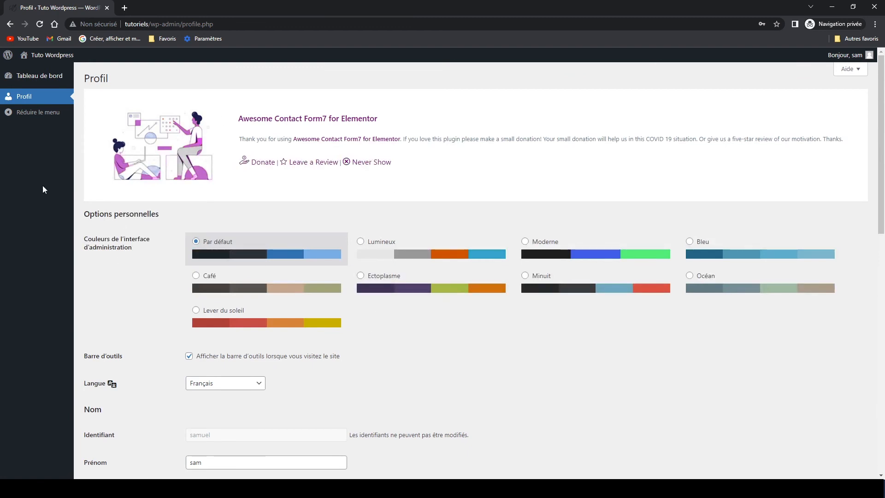
Check the Tableau de bord, then go to the site via Tuto Wordpress > Aller sur le site.
{"action": "left_click", "coordinate": [35, 80]}
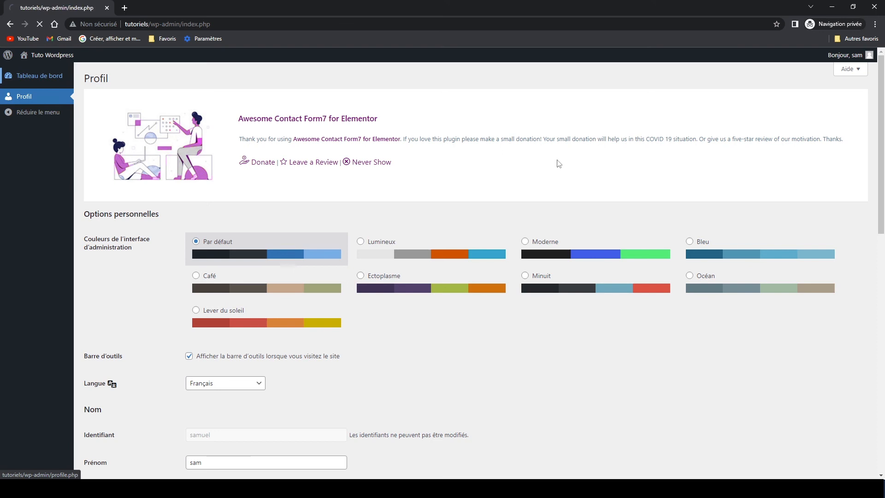
{"action": "scroll", "coordinate": [509, 256], "scroll_direction": "down", "scroll_amount": 10}
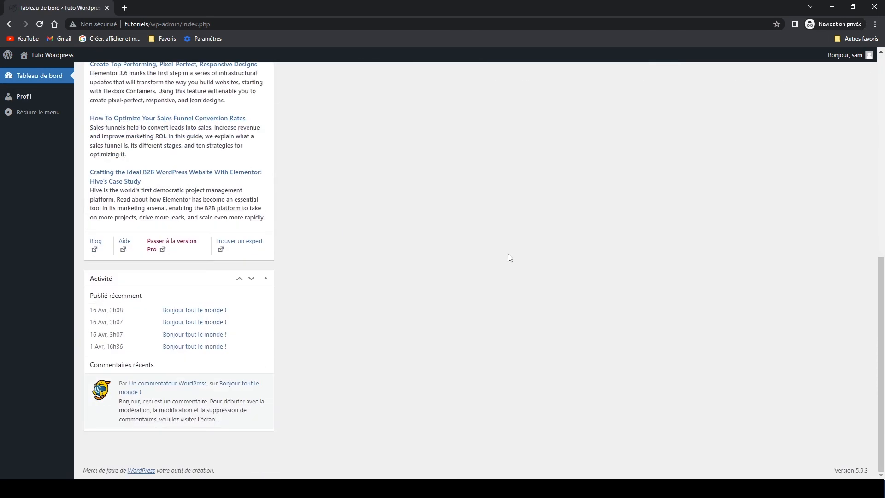
{"action": "scroll", "coordinate": [509, 257], "scroll_direction": "up", "scroll_amount": 10}
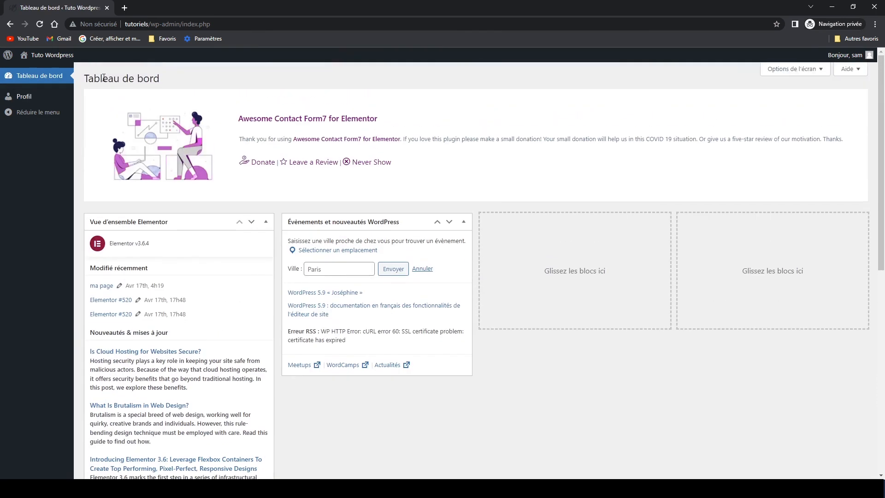
{"action": "mouse_move", "coordinate": [39, 58]}
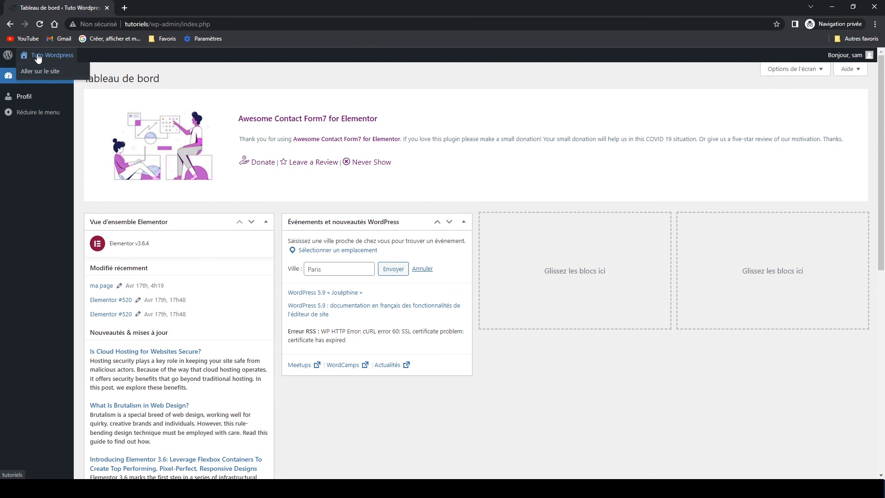
{"action": "left_click", "coordinate": [35, 73]}
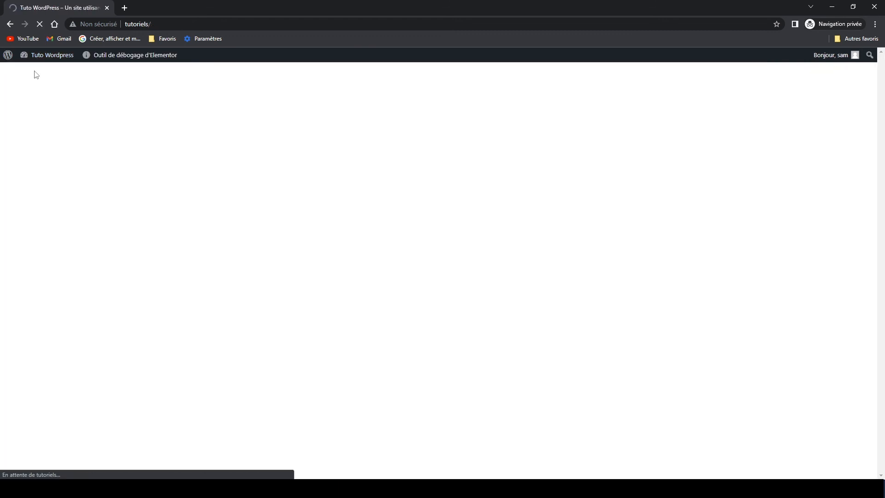
Open ma-page as the subscriber to see the protected content, then log out with Se déconnecter.
{"action": "right_click", "coordinate": [154, 24]}
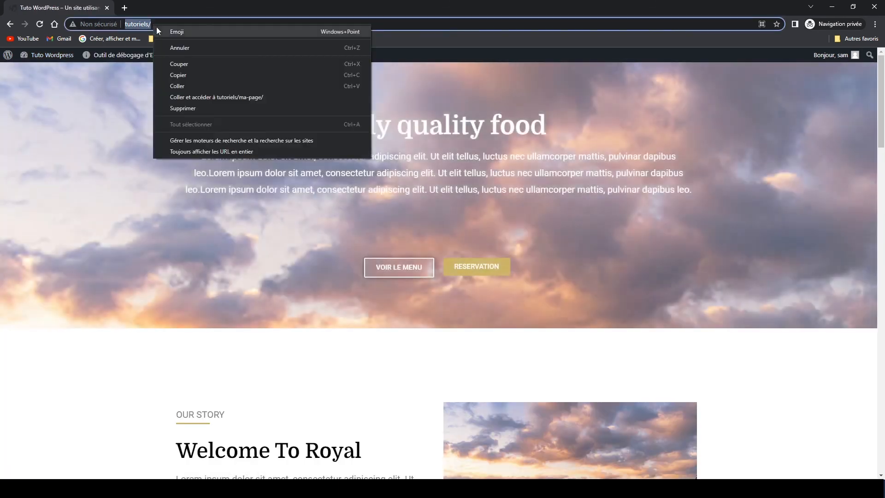
{"action": "left_click", "coordinate": [179, 86]}
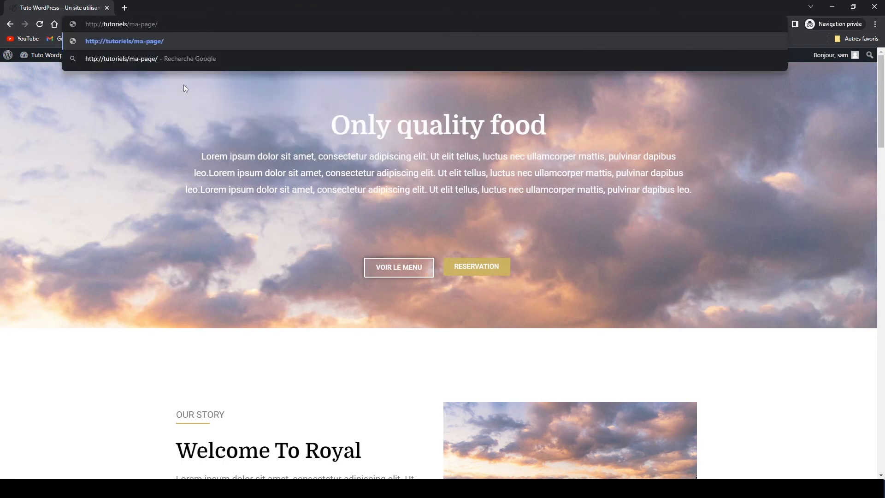
{"action": "key", "text": "Return"}
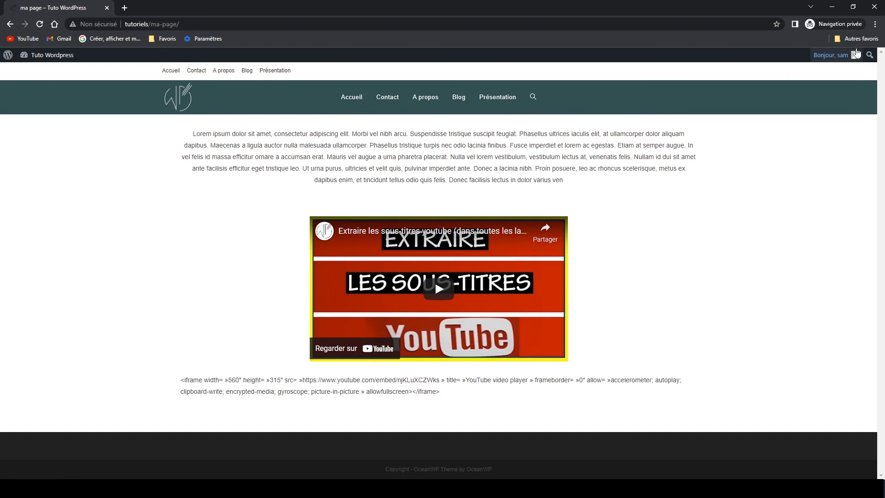
{"action": "mouse_move", "coordinate": [847, 57]}
{"action": "left_click", "coordinate": [814, 112]}
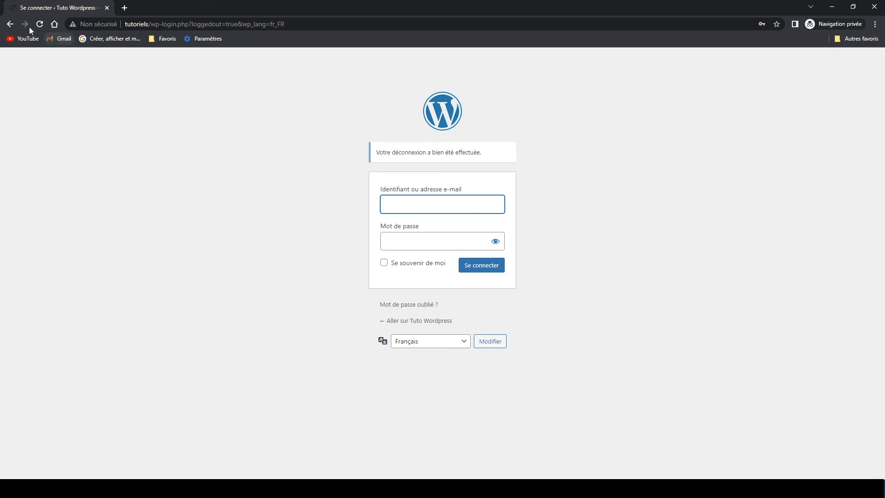
Go back to ma page showing the Lorem Ipsum text and YouTube video.
{"action": "left_click", "coordinate": [11, 23]}
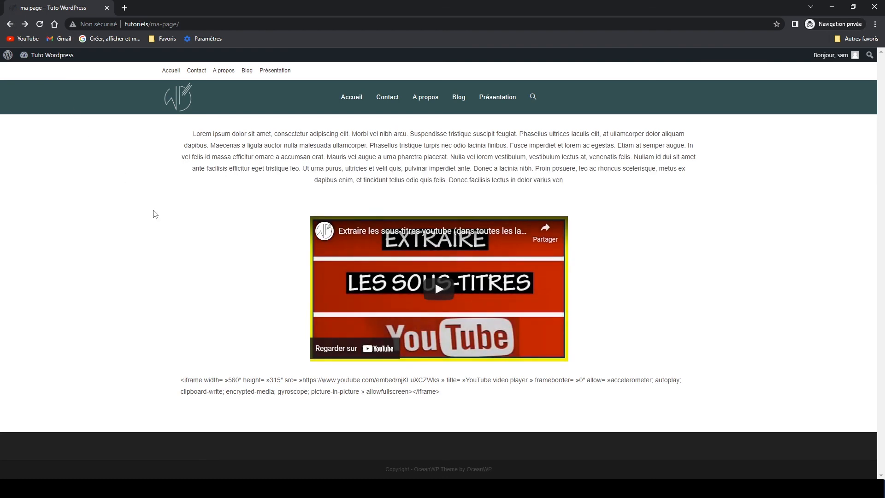